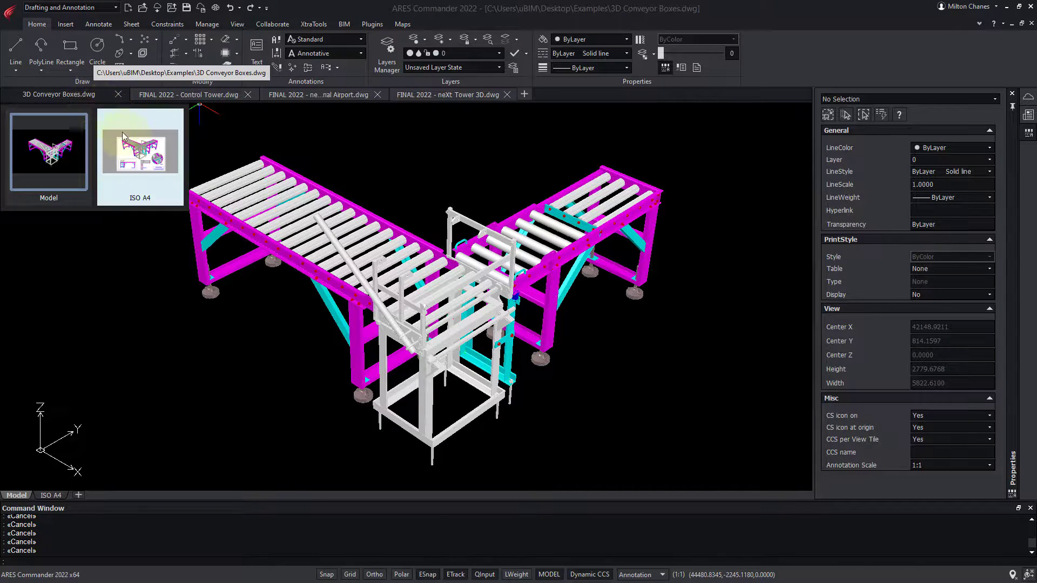
Open the conveyor's ISO A4 layout and bring up the annotation tools
{"action": "left_click", "coordinate": [51, 495]}
{"action": "scroll", "coordinate": [405, 186], "scroll_direction": "up", "scroll_amount": 5}
{"action": "scroll", "coordinate": [405, 185], "scroll_direction": "up", "scroll_amount": 3}
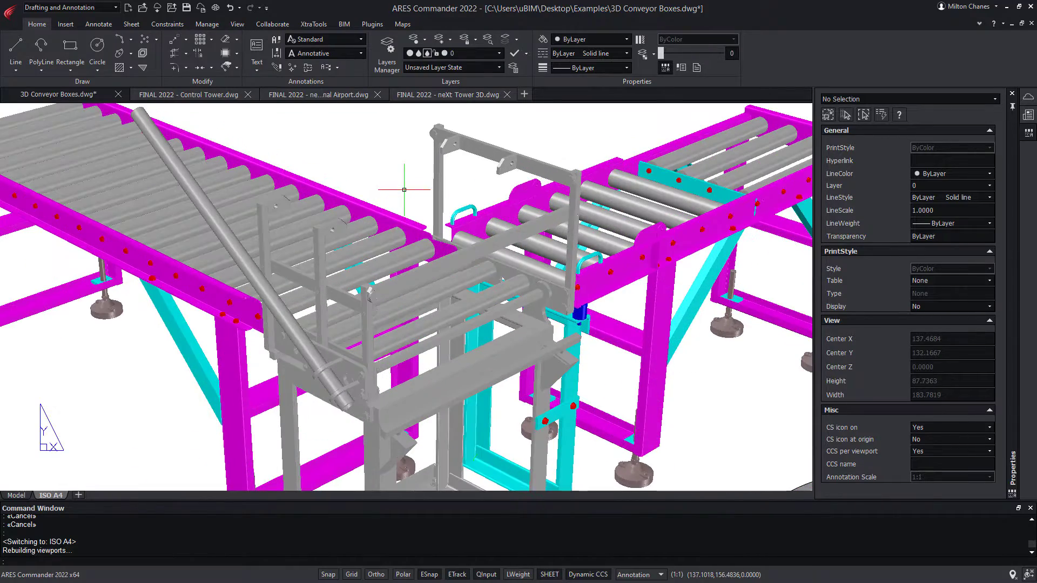
{"action": "left_click", "coordinate": [66, 25]}
{"action": "left_click", "coordinate": [106, 27]}
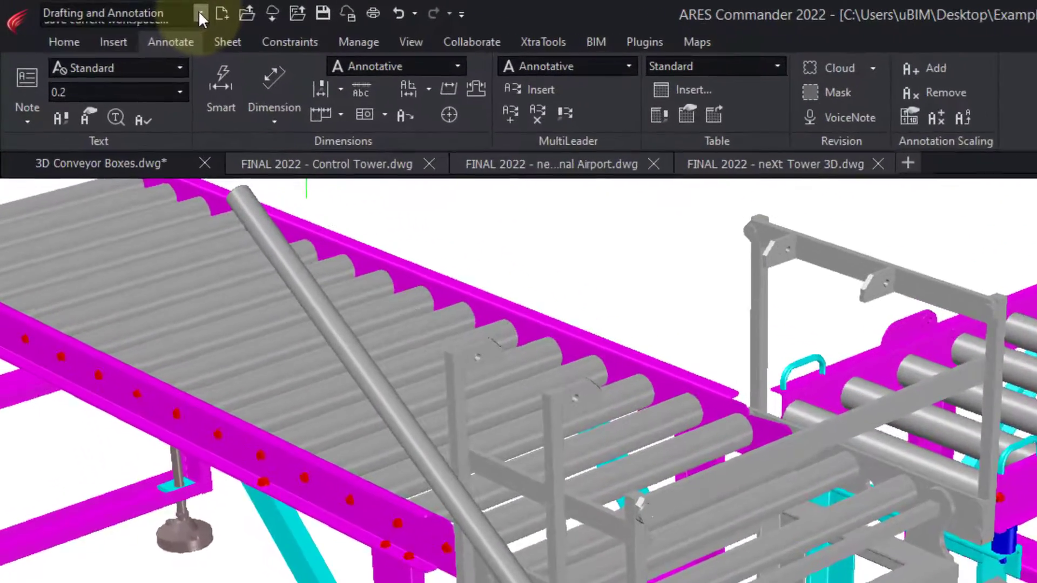
Switch workspaces through CAD General, Classic and back to CAD General, then open the airport drawing
{"action": "left_click", "coordinate": [116, 7]}
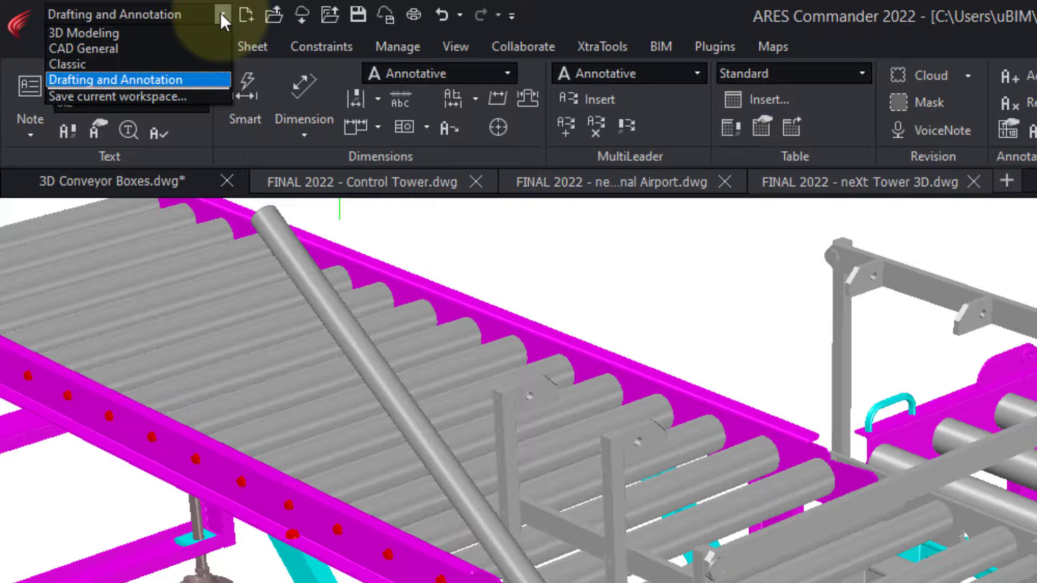
{"action": "left_click", "coordinate": [138, 47]}
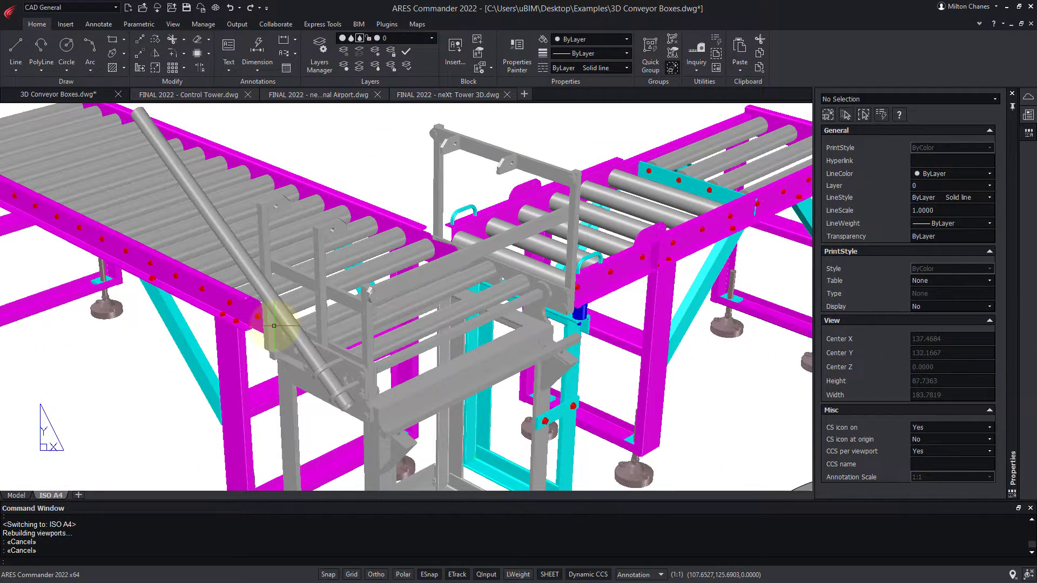
{"action": "left_click", "coordinate": [115, 7]}
{"action": "left_click", "coordinate": [62, 33]}
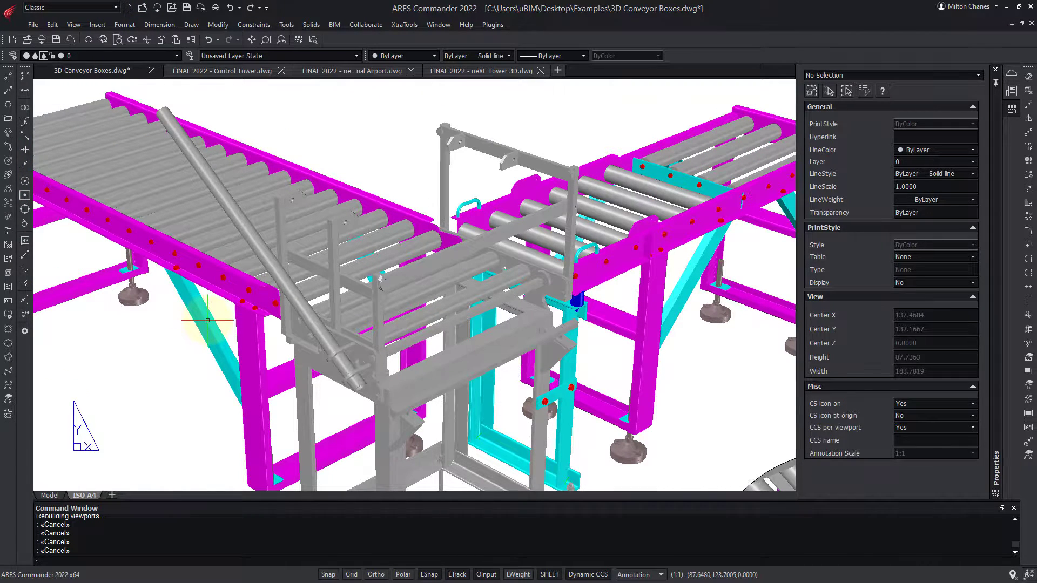
{"action": "left_click", "coordinate": [115, 7]}
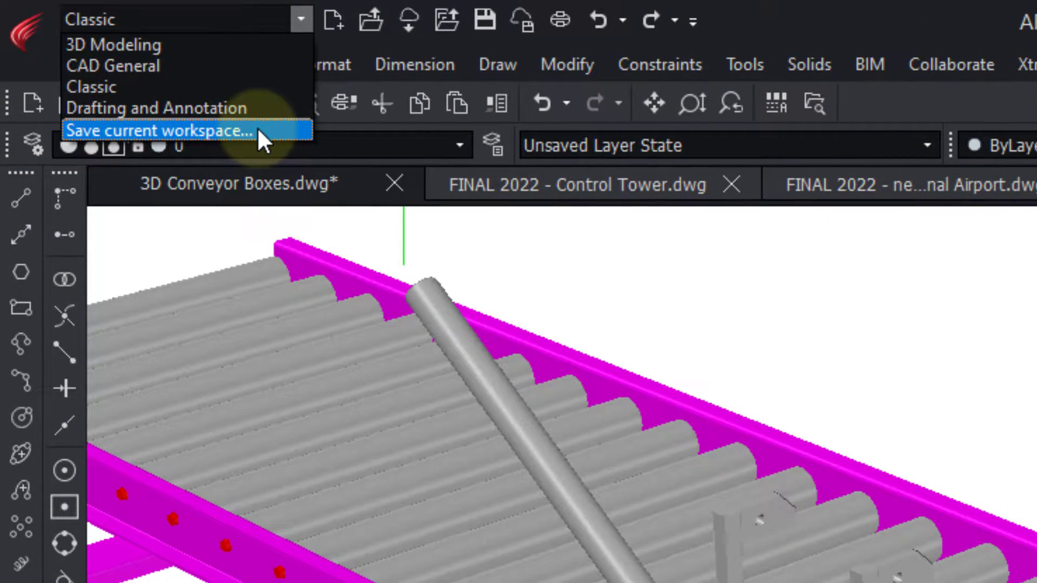
{"action": "left_click", "coordinate": [192, 65]}
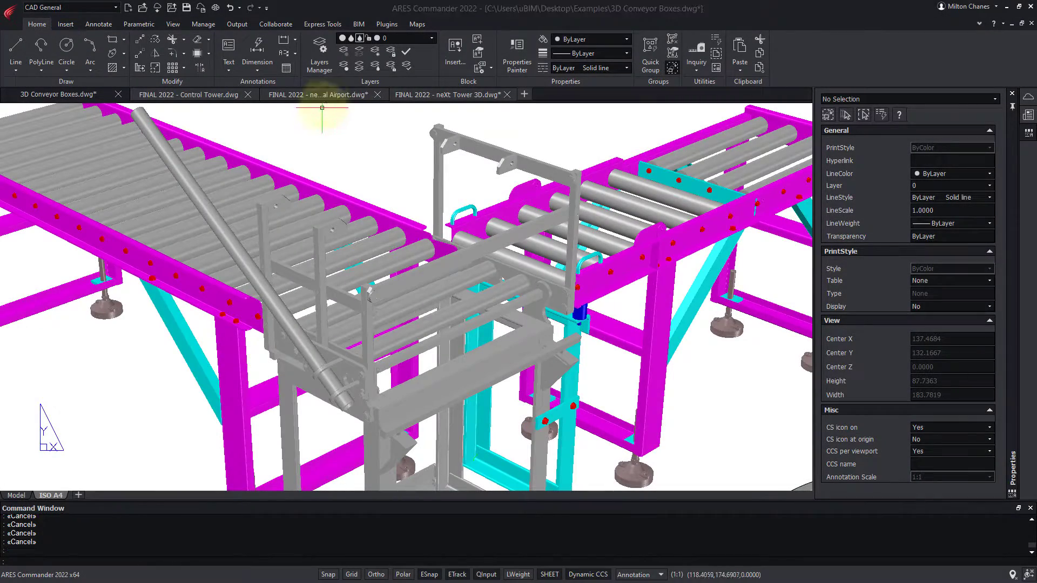
{"action": "left_click", "coordinate": [318, 95]}
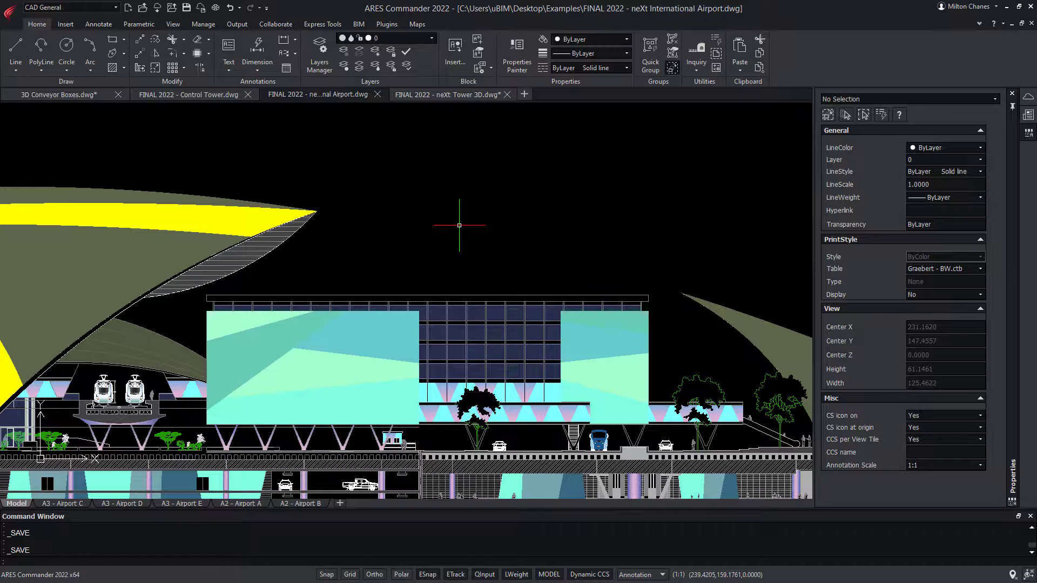
Create a multiline 'Metal Sheet' note above the terminal with text height 1
{"action": "type", "text": "M"}
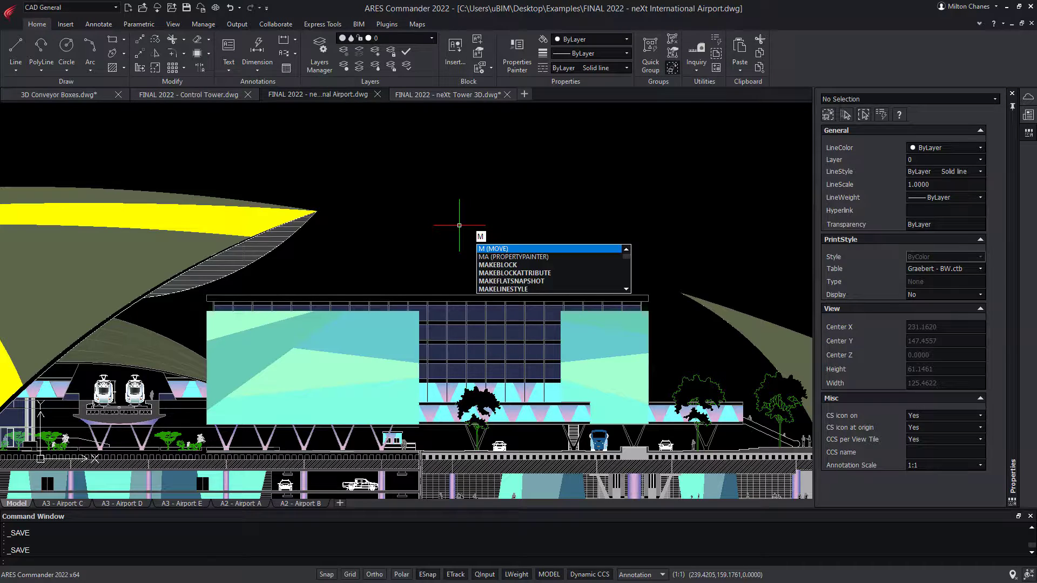
{"action": "type", "text": "TEXT"}
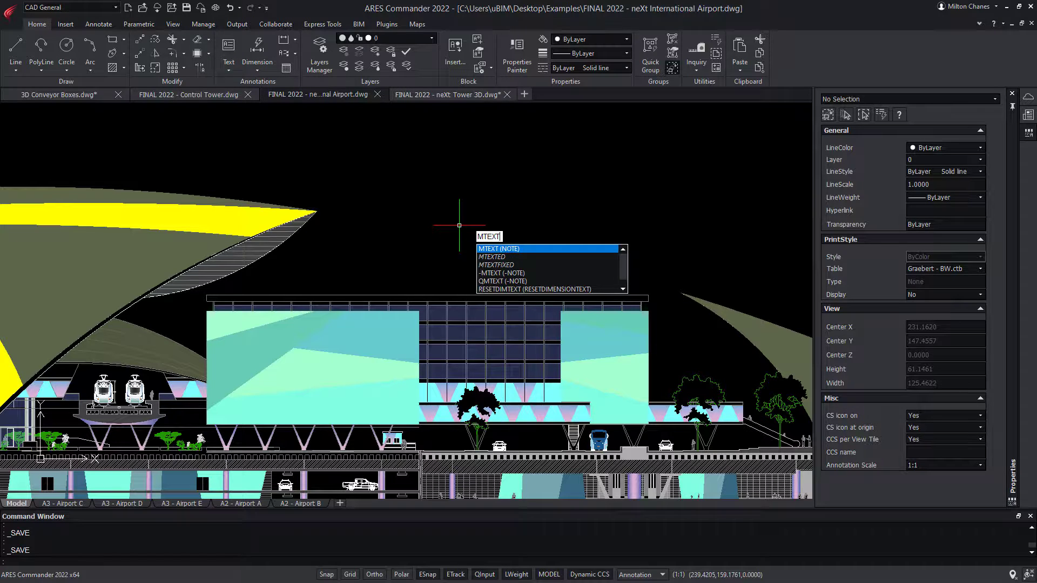
{"action": "key", "text": "Return"}
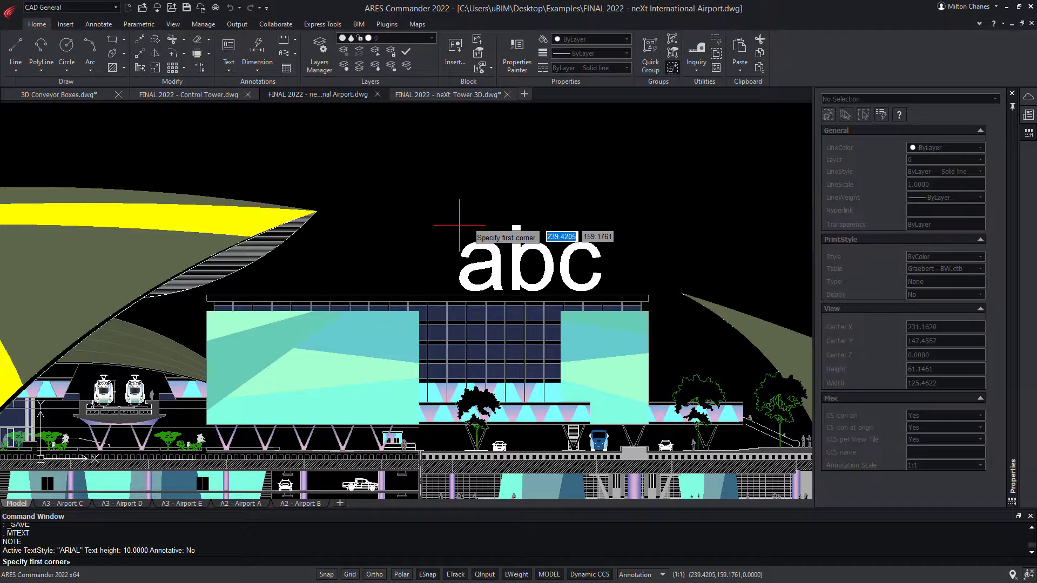
{"action": "left_click", "coordinate": [437, 203]}
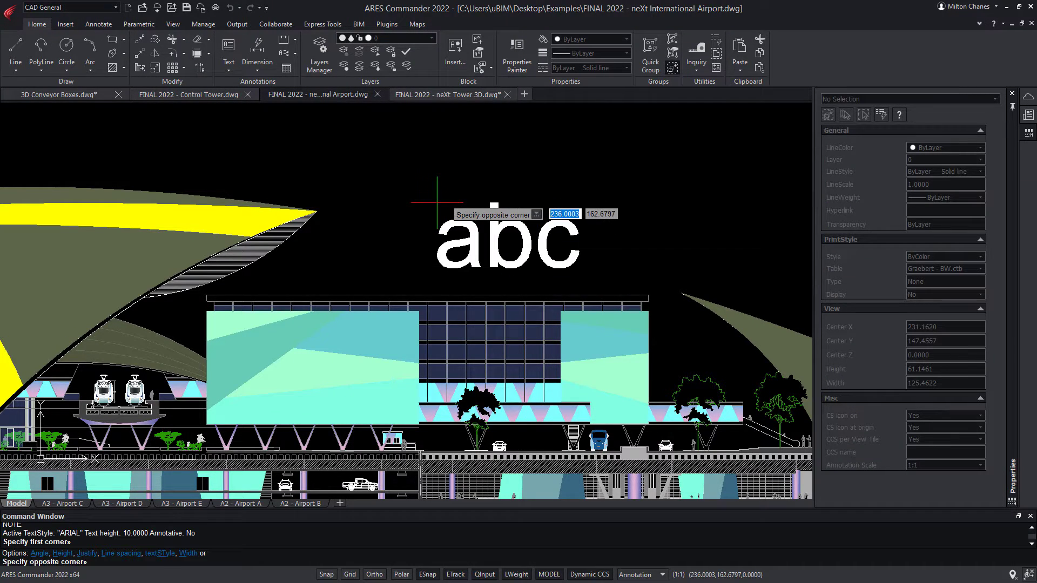
{"action": "left_click", "coordinate": [588, 157]}
{"action": "type", "text": "Metal S"}
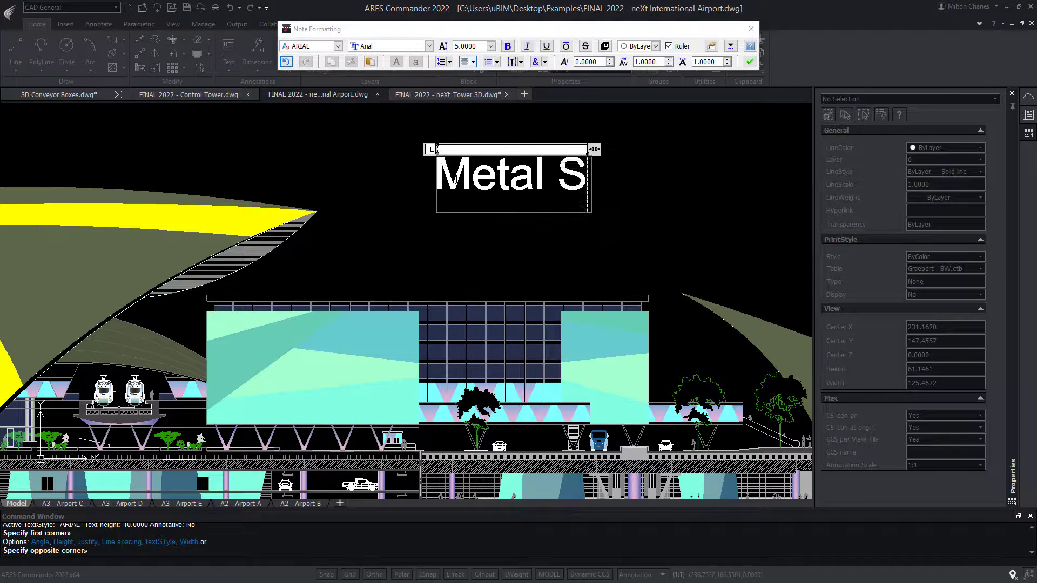
{"action": "type", "text": "heet"}
{"action": "key", "text": "ctrl+a"}
{"action": "type", "text": "1"}
{"action": "key", "text": "Return"}
{"action": "left_click", "coordinate": [749, 62]}
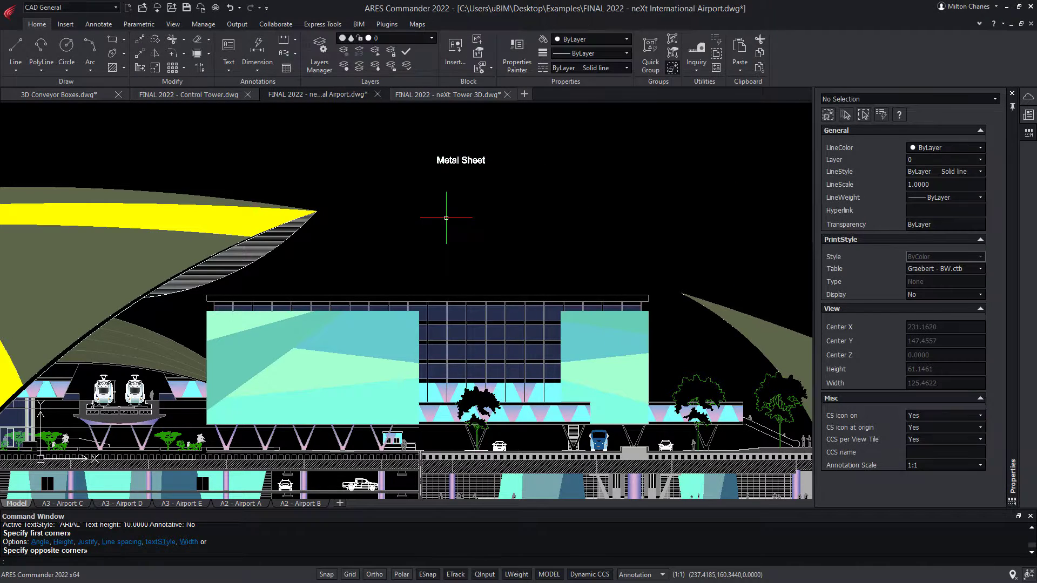
Move the Metal Sheet note onto the left cyan facade panel
{"action": "key", "text": "m"}
{"action": "key", "text": "Return"}
{"action": "left_click", "coordinate": [460, 160]}
{"action": "key", "text": "Return"}
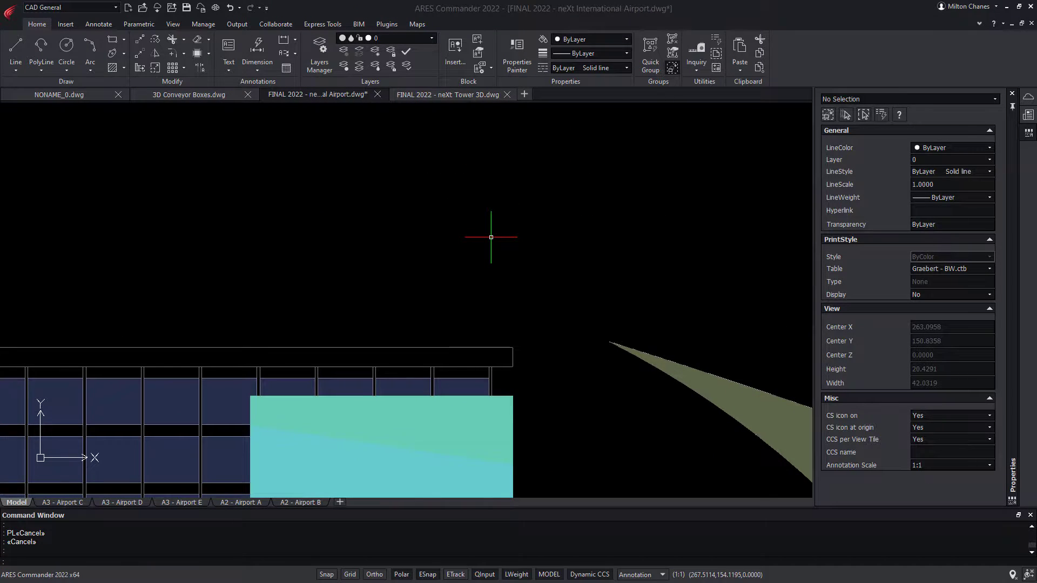
{"action": "left_click", "coordinate": [448, 266]}
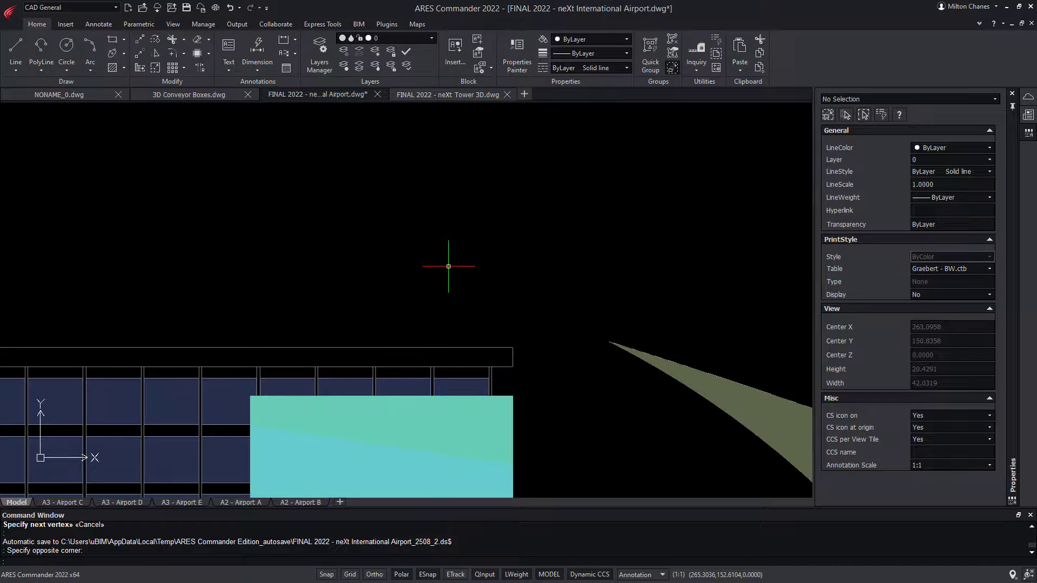
With Ortho on, draw a polyline starting 17 units along, 12 units at 45°, ending at the slanted edge
{"action": "key", "text": "F8"}
{"action": "type", "text": "PL"}
{"action": "key", "text": "Return"}
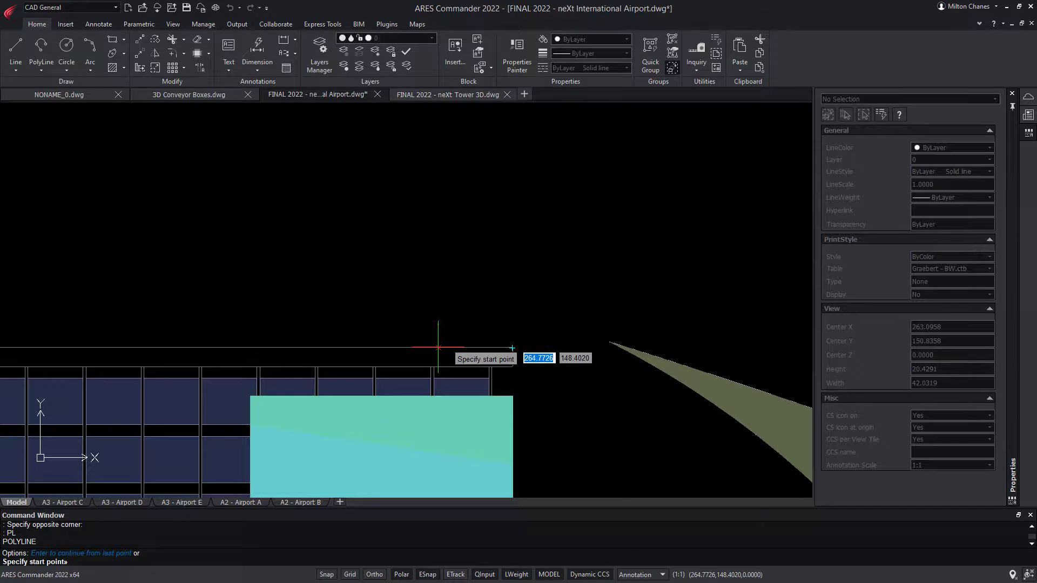
{"action": "type", "text": "17"}
{"action": "key", "text": "Return"}
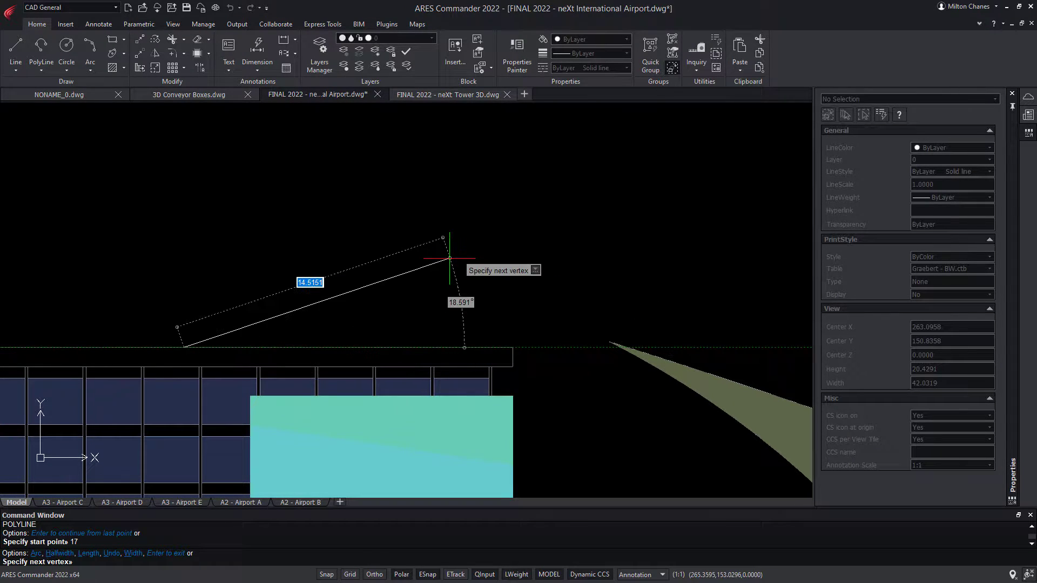
{"action": "type", "text": "12"}
{"action": "key", "text": "Tab"}
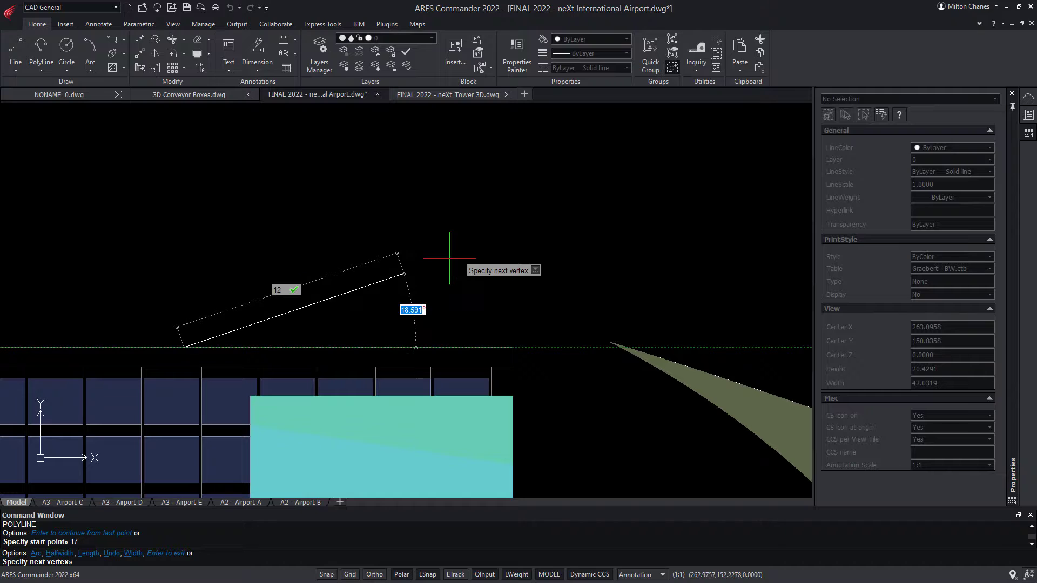
{"action": "type", "text": "45"}
{"action": "key", "text": "Return"}
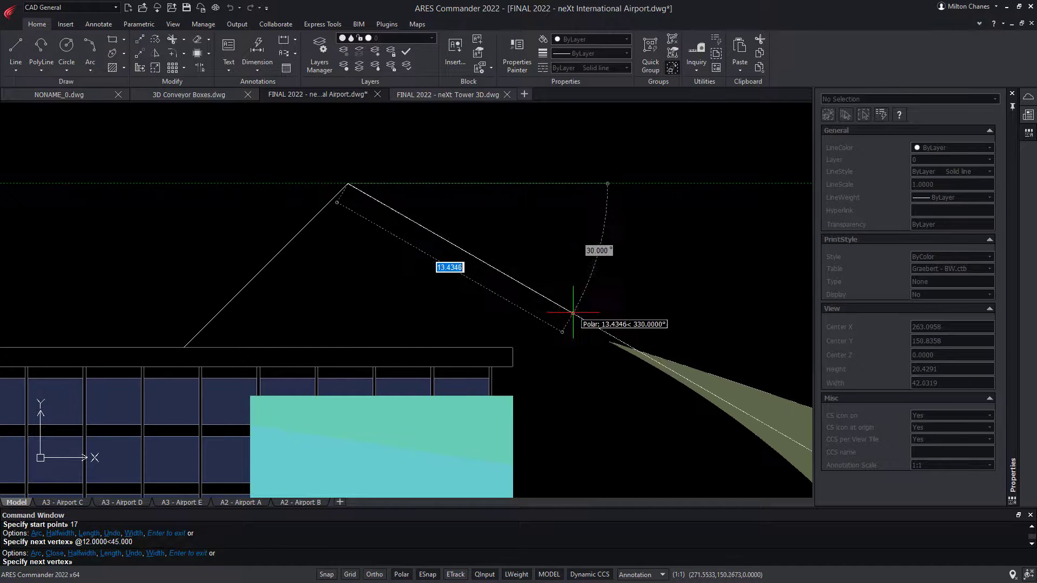
{"action": "left_click", "coordinate": [609, 341]}
{"action": "key", "text": "Return"}
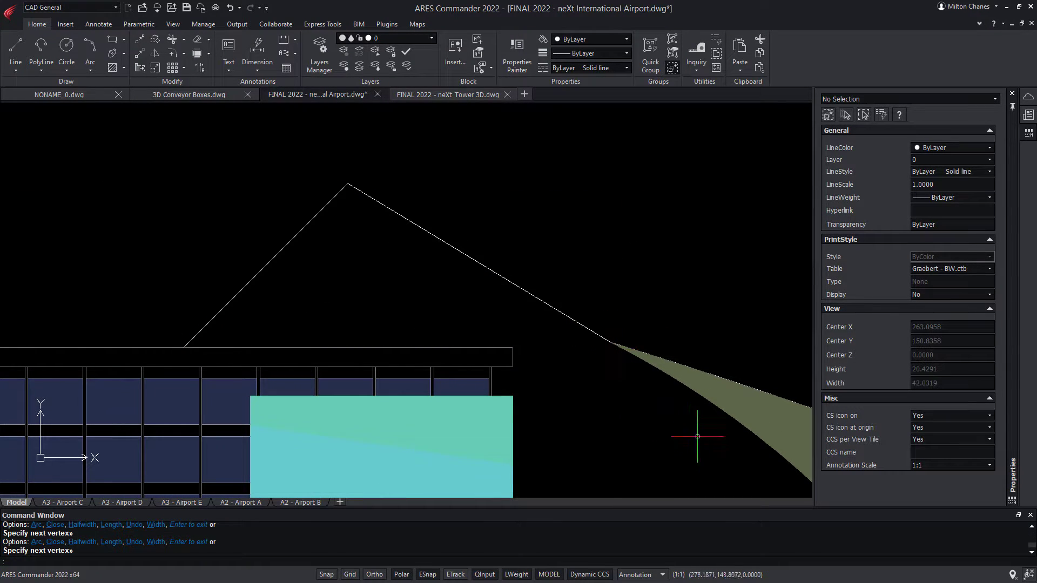
Try a 2-unit horizontal line from the roof's lower-left end, then cancel it
{"action": "left_click", "coordinate": [16, 48]}
{"action": "left_click", "coordinate": [187, 398]}
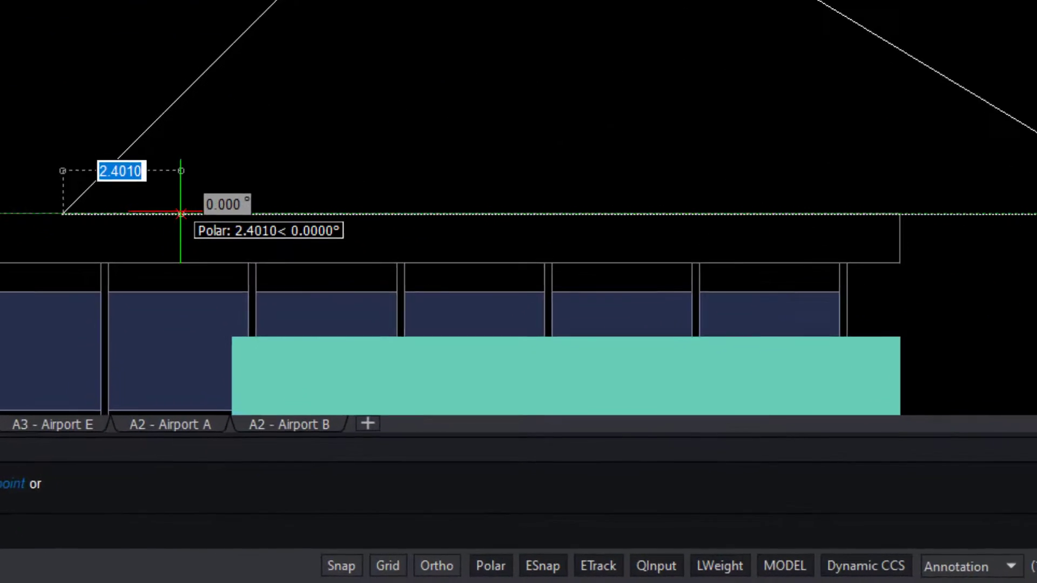
{"action": "left_click", "coordinate": [444, 564]}
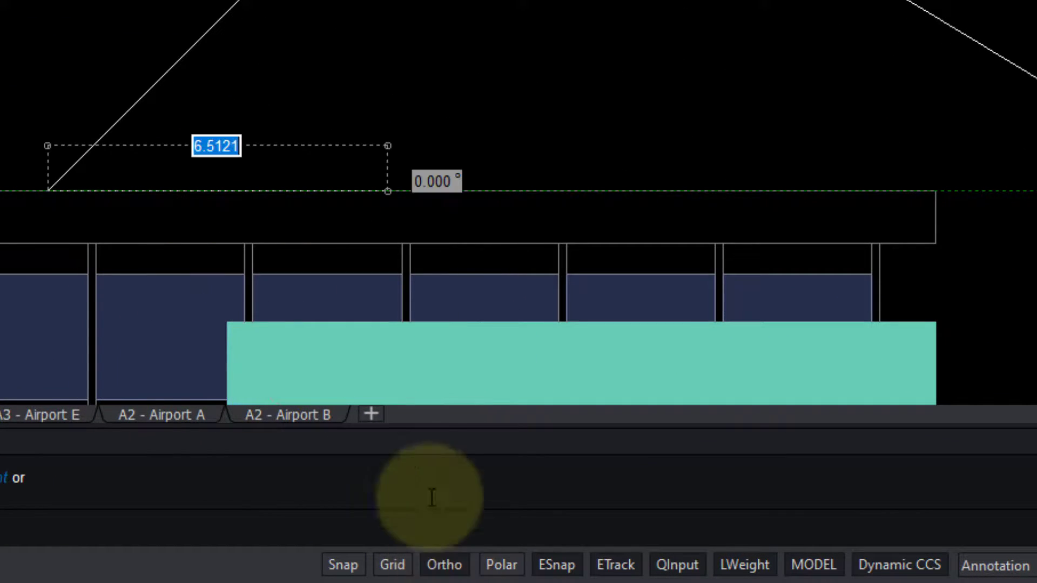
{"action": "type", "text": "2"}
{"action": "key", "text": "Return"}
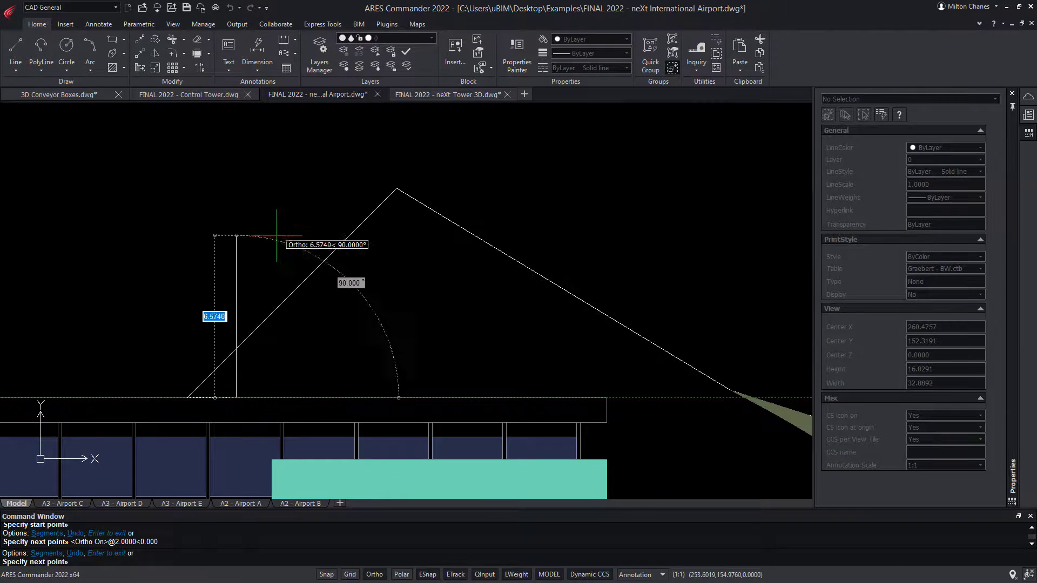
{"action": "key", "text": "Escape"}
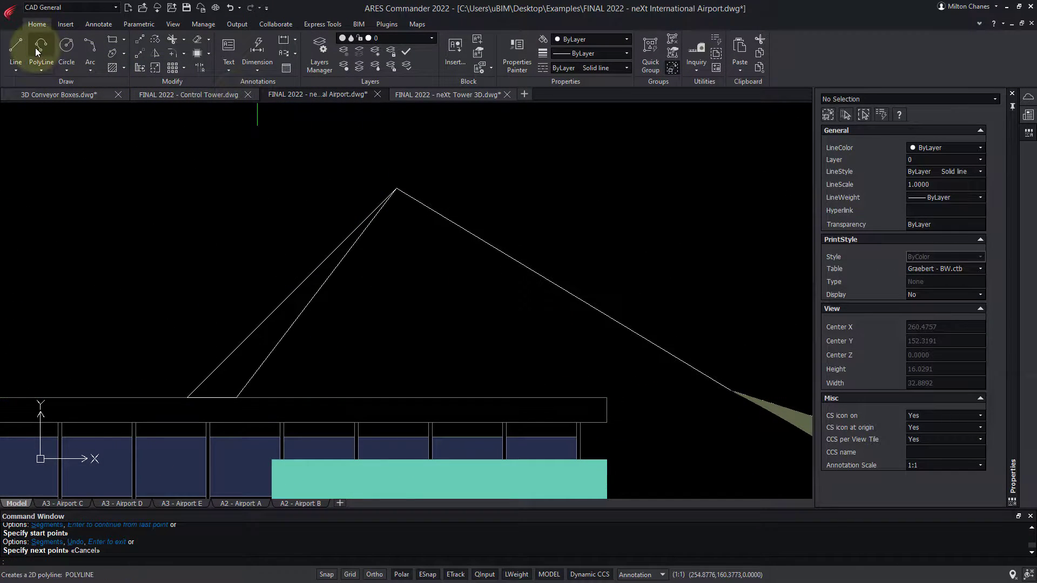
Draw a polyline from the roof base, 2 units left, ending perpendicular to the roof line
{"action": "left_click", "coordinate": [42, 46]}
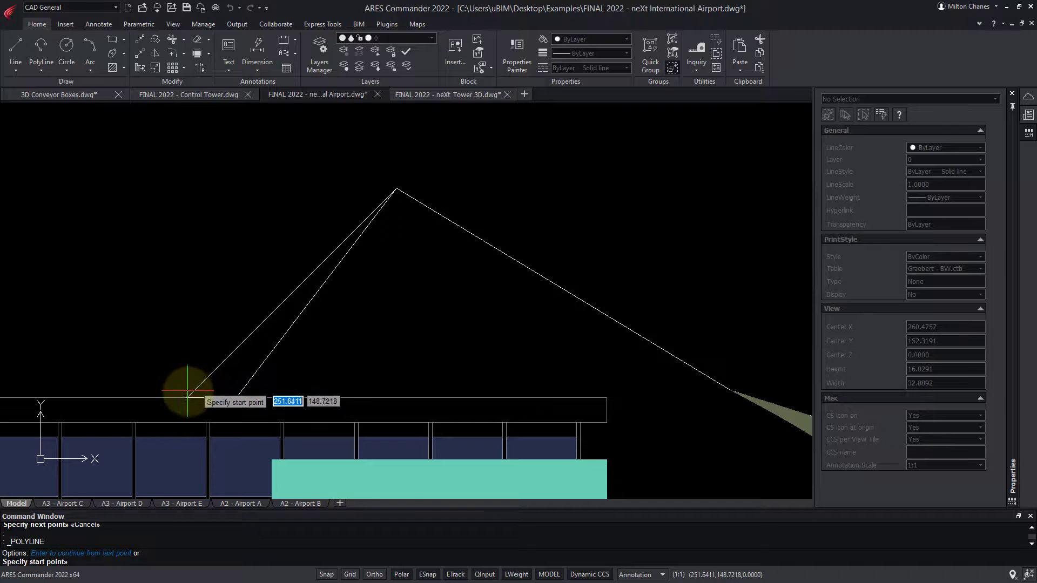
{"action": "type", "text": ".5"}
{"action": "key", "text": "Return"}
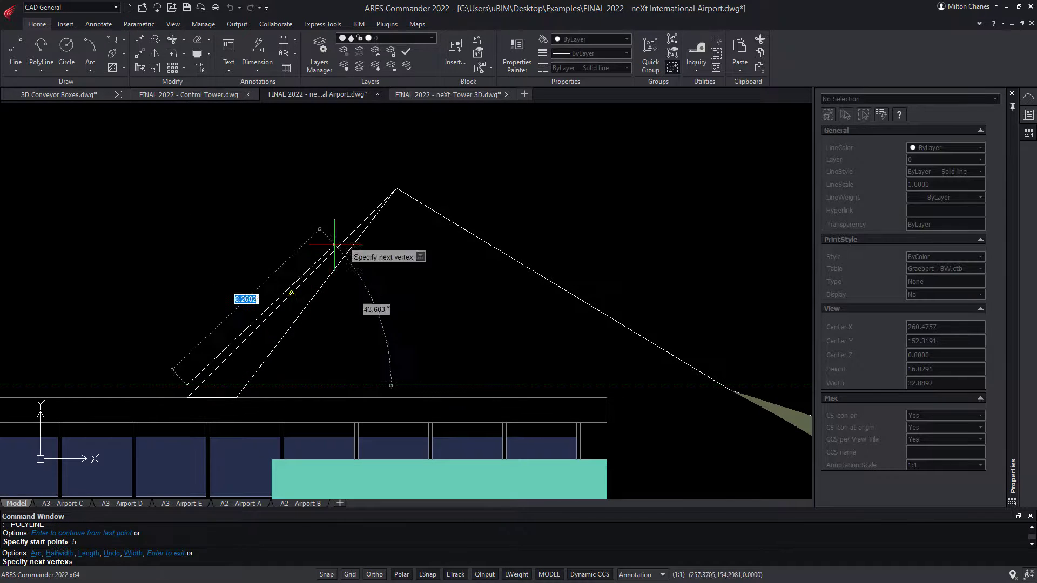
{"action": "key", "text": "Return"}
{"action": "key", "text": "Return"}
{"action": "left_click", "coordinate": [186, 386]}
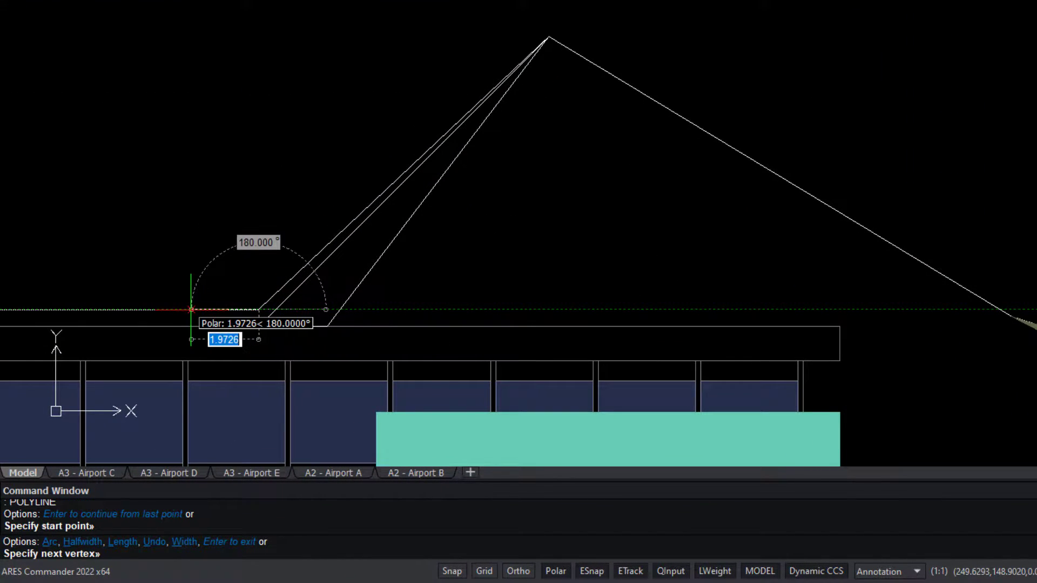
{"action": "type", "text": "2"}
{"action": "key", "text": "Return"}
{"action": "right_click", "coordinate": [191, 310], "text": "shift"}
{"action": "left_click", "coordinate": [260, 190]}
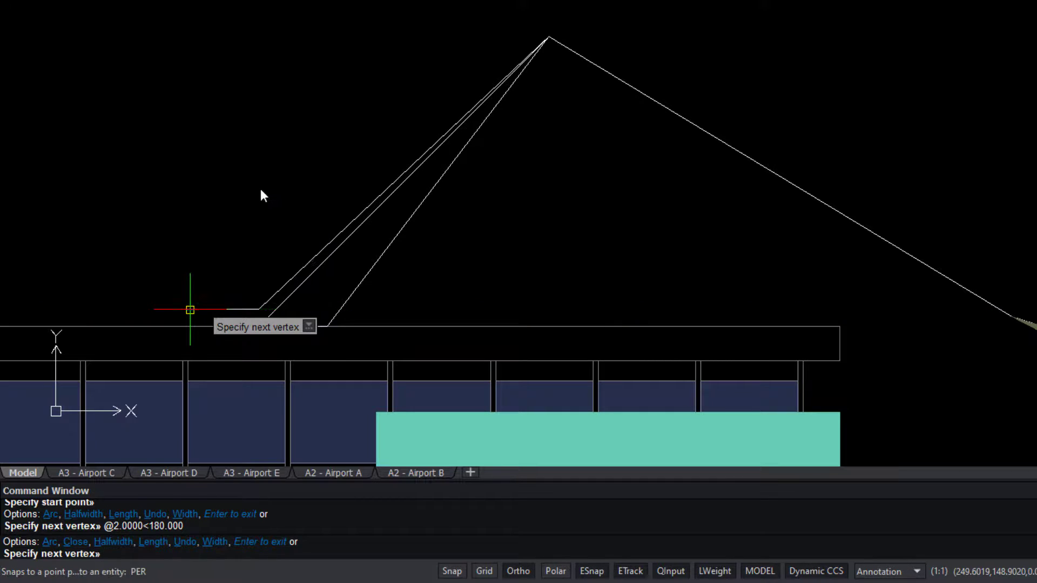
{"action": "left_click", "coordinate": [187, 326]}
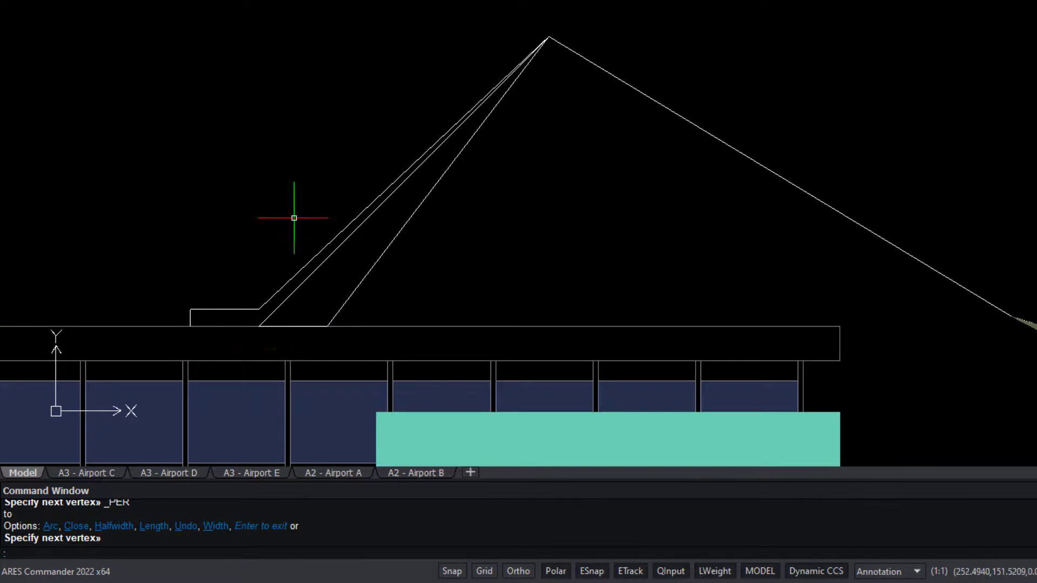
{"action": "key", "text": "Return"}
Convert the new sloped polyline segment into an arc using its midpoint grip
{"action": "left_click", "coordinate": [367, 206]}
{"action": "mouse_move", "coordinate": [403, 173]}
{"action": "left_click", "coordinate": [484, 223]}
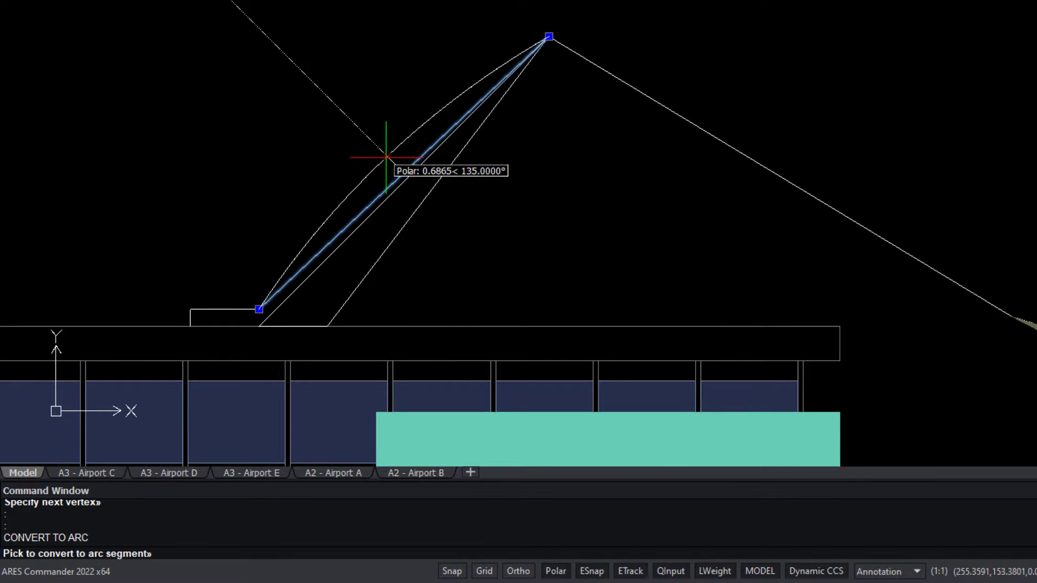
{"action": "left_click", "coordinate": [385, 158]}
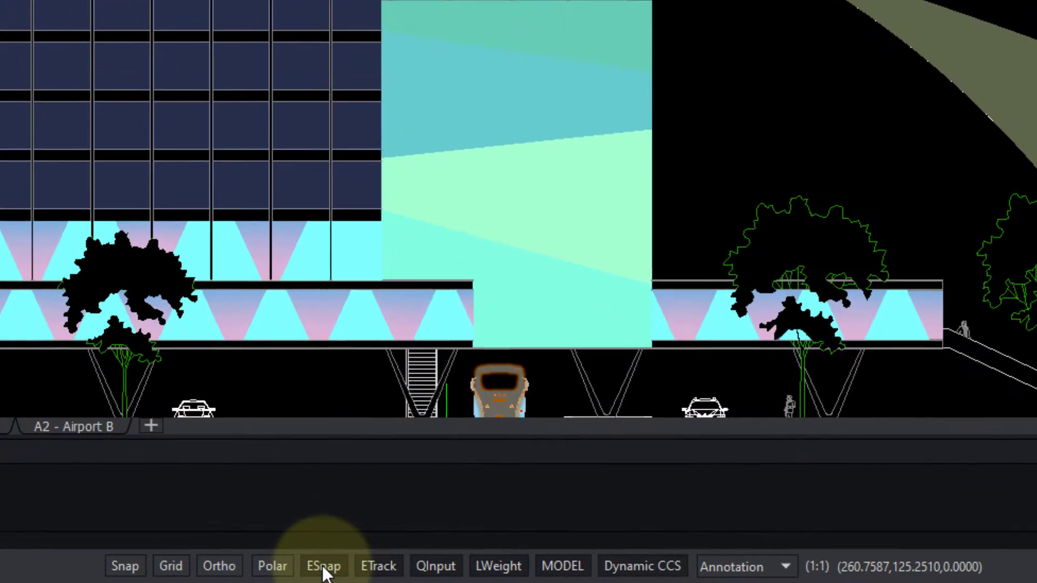
Review the End, Midpoint, Center, Intersection, Perpendicular and Tangent entity snaps and accept them
{"action": "right_click", "coordinate": [396, 571]}
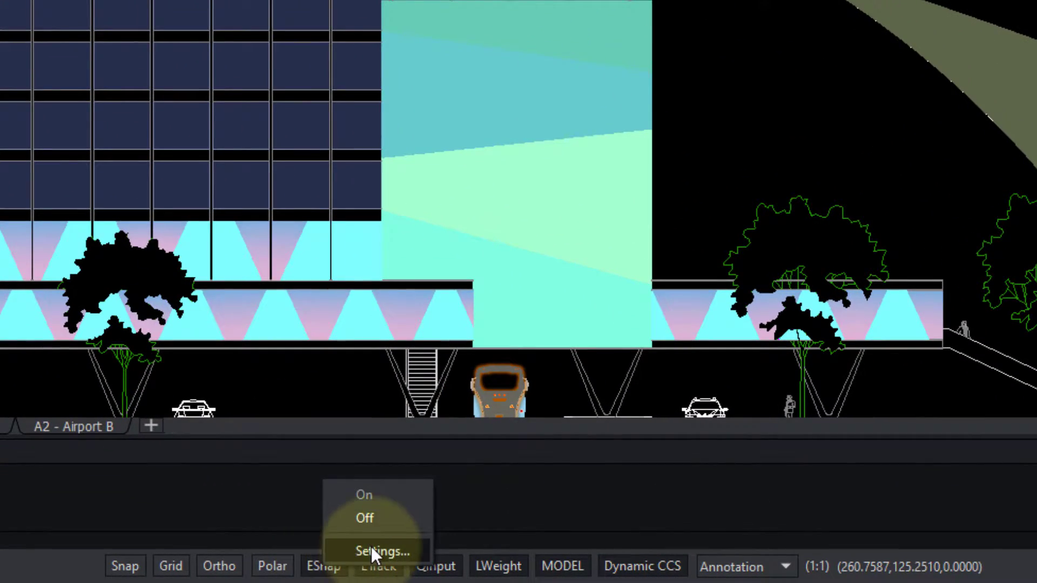
{"action": "key", "text": "Escape"}
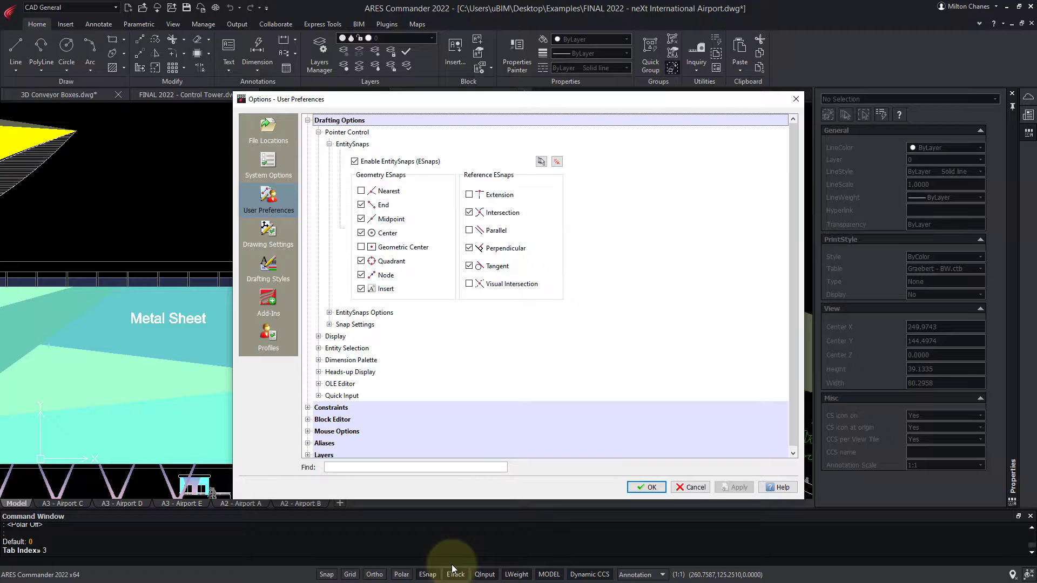
{"action": "left_click", "coordinate": [650, 490]}
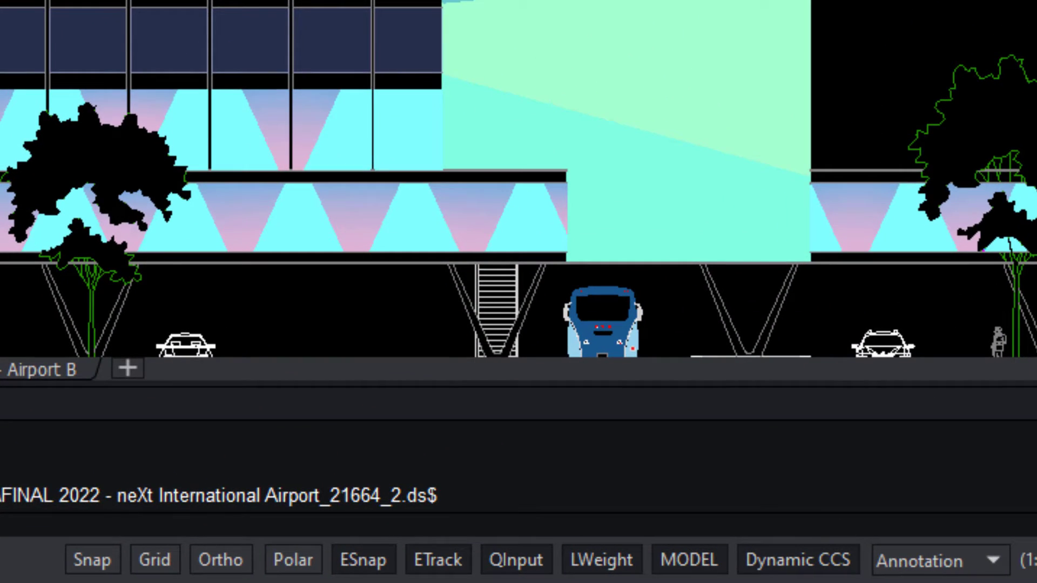
Toggle Ortho with F8, widen the Properties palette, and pin it to auto-hide
{"action": "key", "text": "F8"}
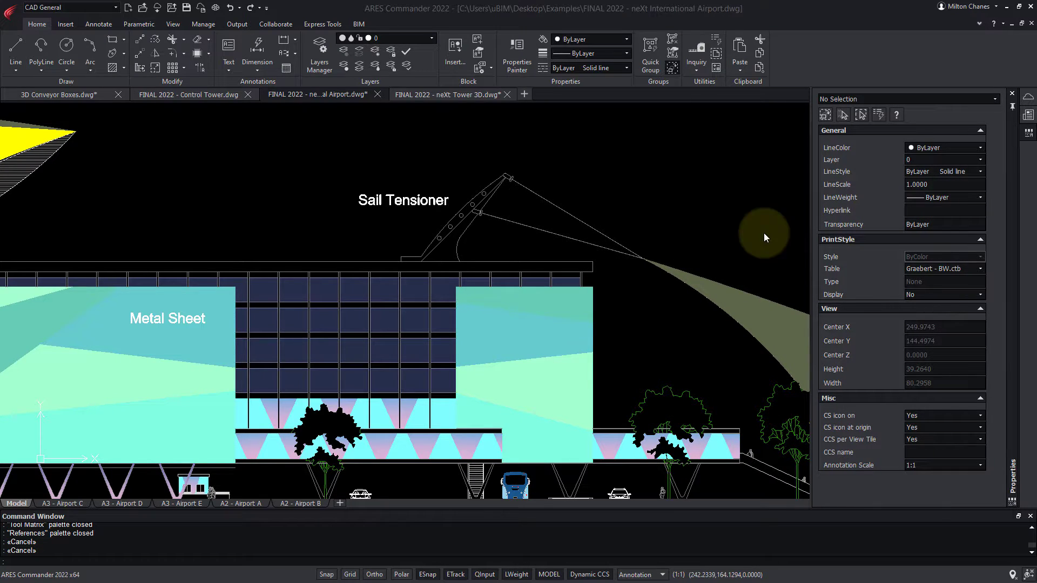
{"action": "mouse_move", "coordinate": [812, 184]}
{"action": "left_mouse_down"}
{"action": "mouse_move", "coordinate": [701, 183]}
{"action": "mouse_move", "coordinate": [815, 184]}
{"action": "left_mouse_up"}
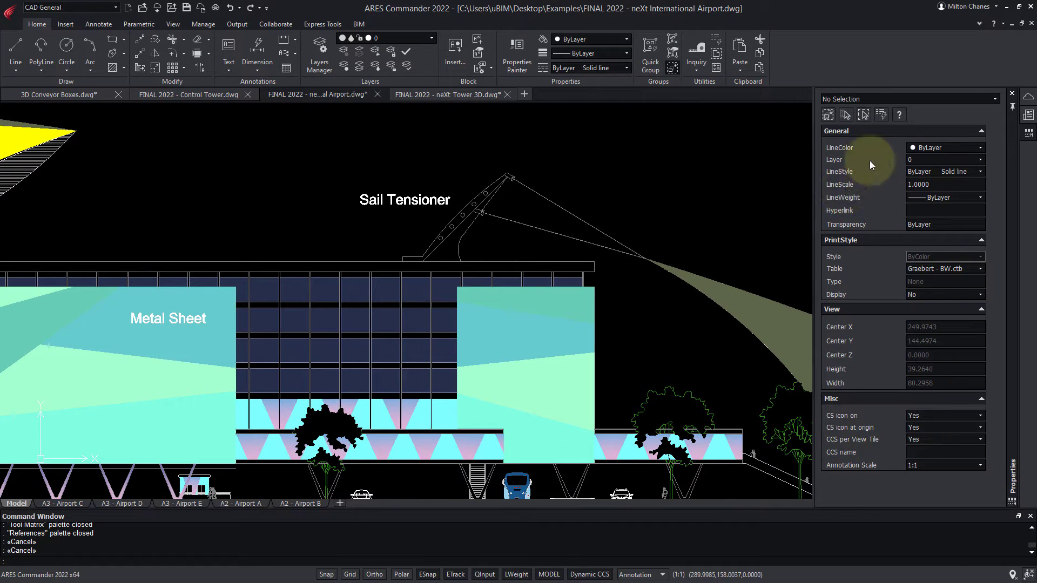
{"action": "left_click", "coordinate": [1013, 106]}
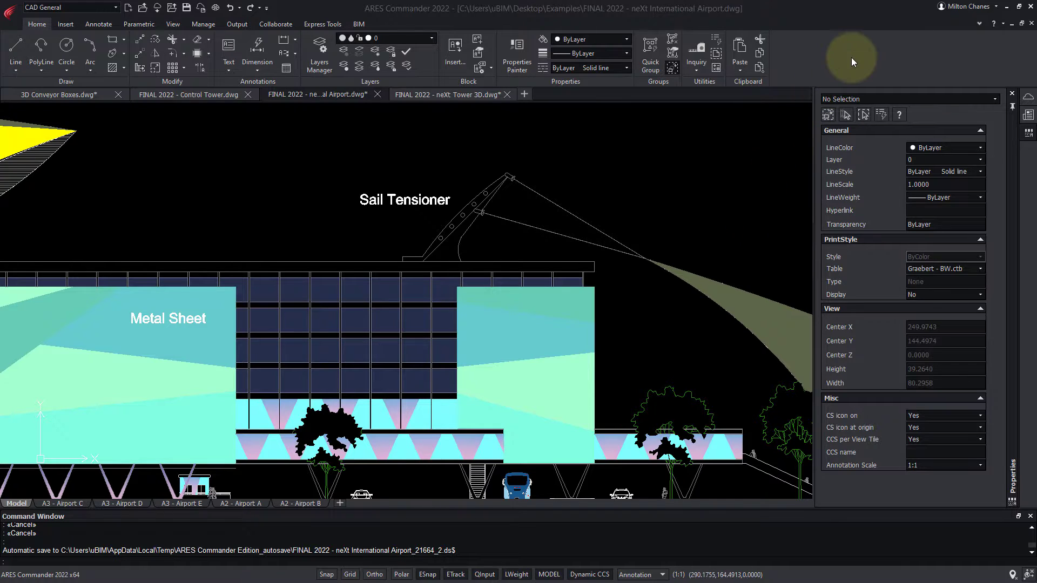
Open the Layers Manager, References and Design Resources palettes
{"action": "right_click", "coordinate": [851, 57]}
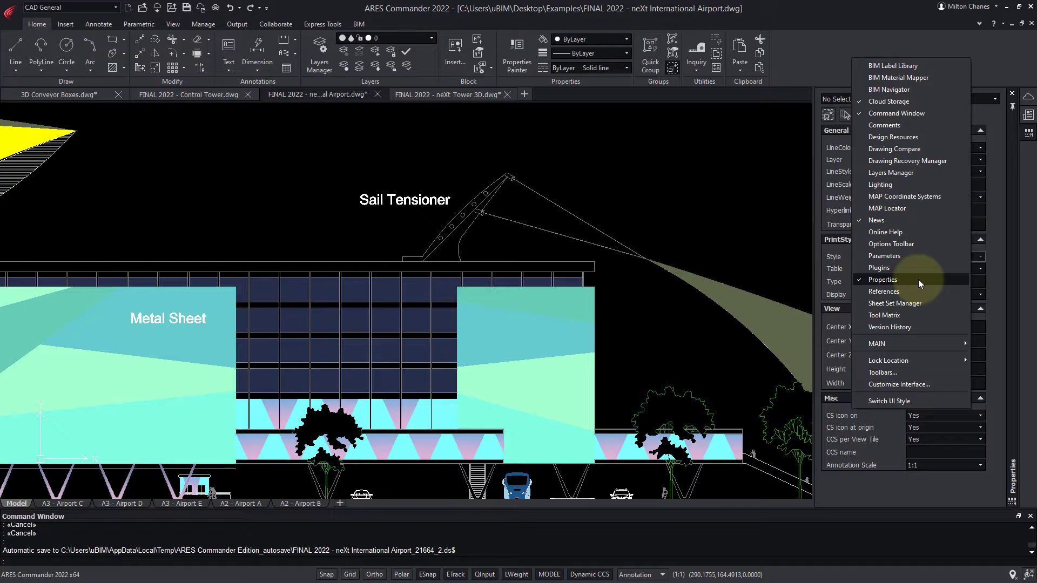
{"action": "left_click", "coordinate": [931, 176]}
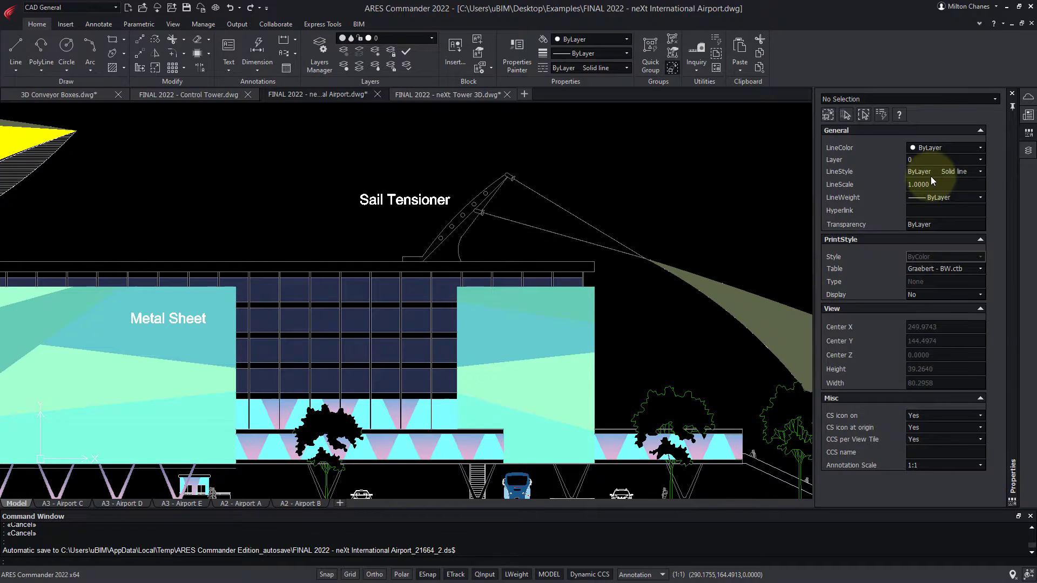
{"action": "right_click", "coordinate": [856, 59]}
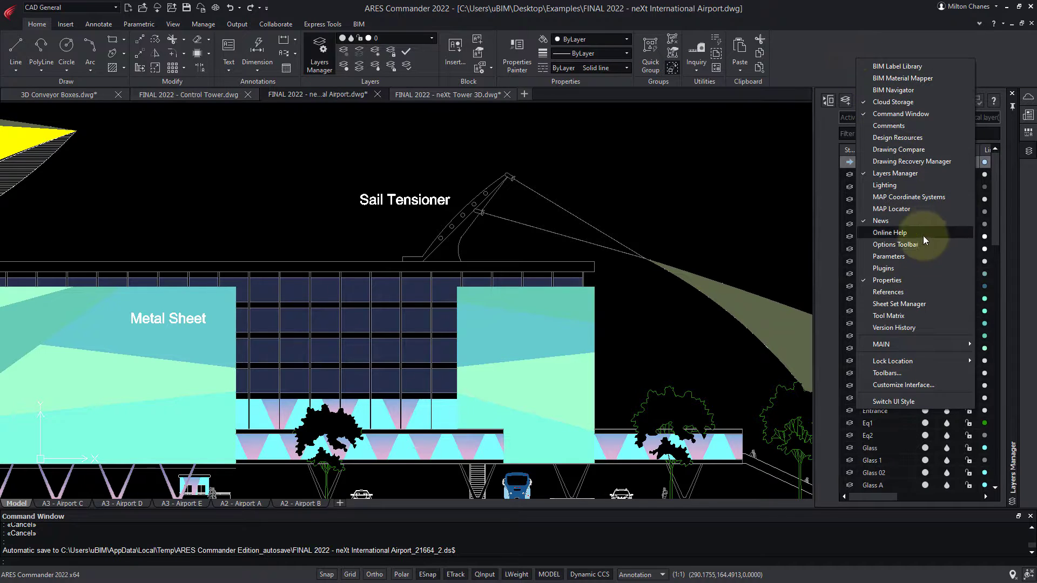
{"action": "left_click", "coordinate": [925, 292]}
{"action": "right_click", "coordinate": [829, 65]}
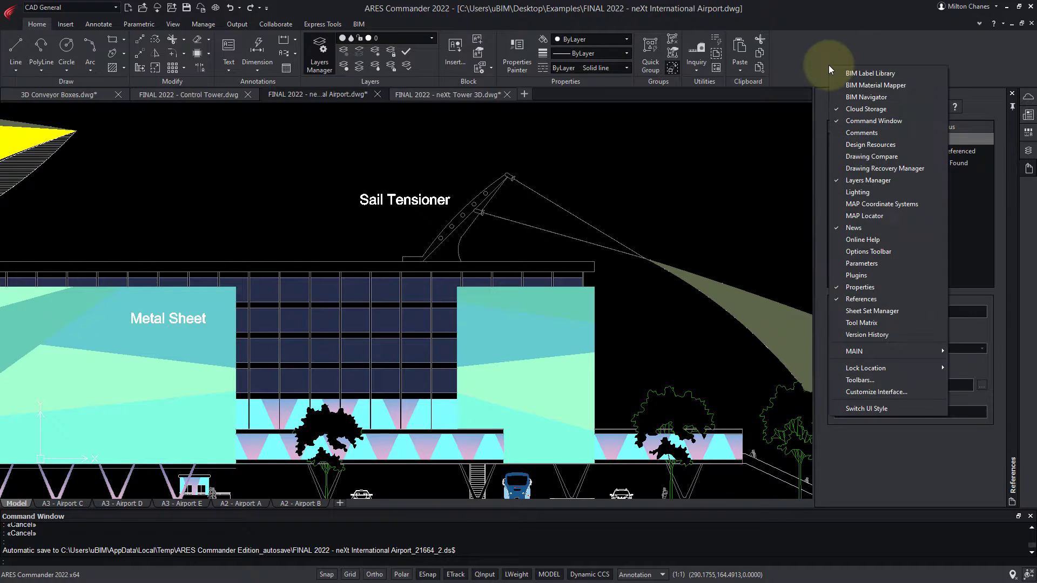
{"action": "left_click", "coordinate": [899, 148]}
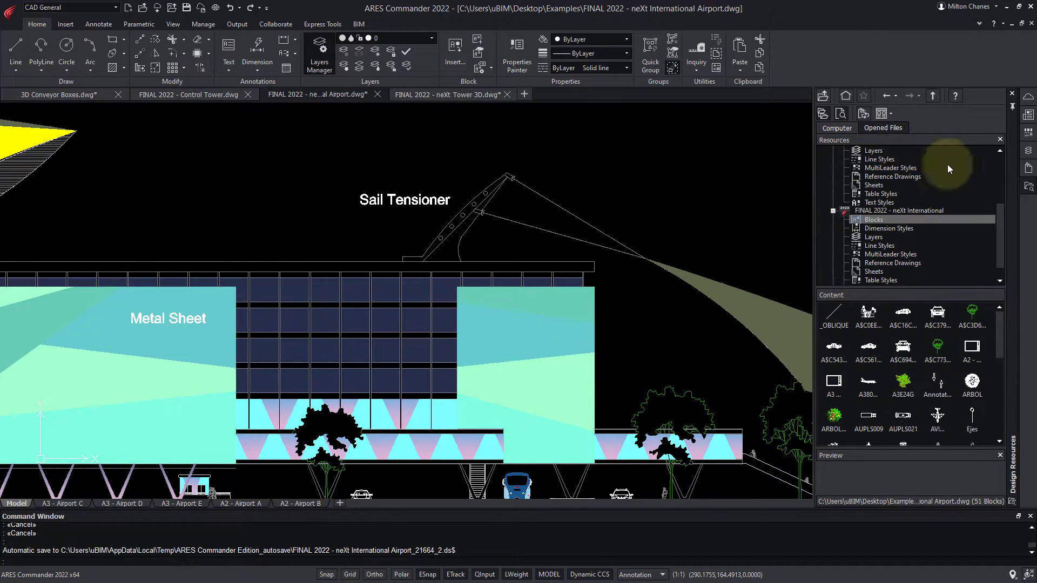
Dock Design Resources on the left, re-show Properties, and open the Tool Matrix palette
{"action": "left_click_drag", "start_coordinate": [1011, 198], "coordinate": [2, 221]}
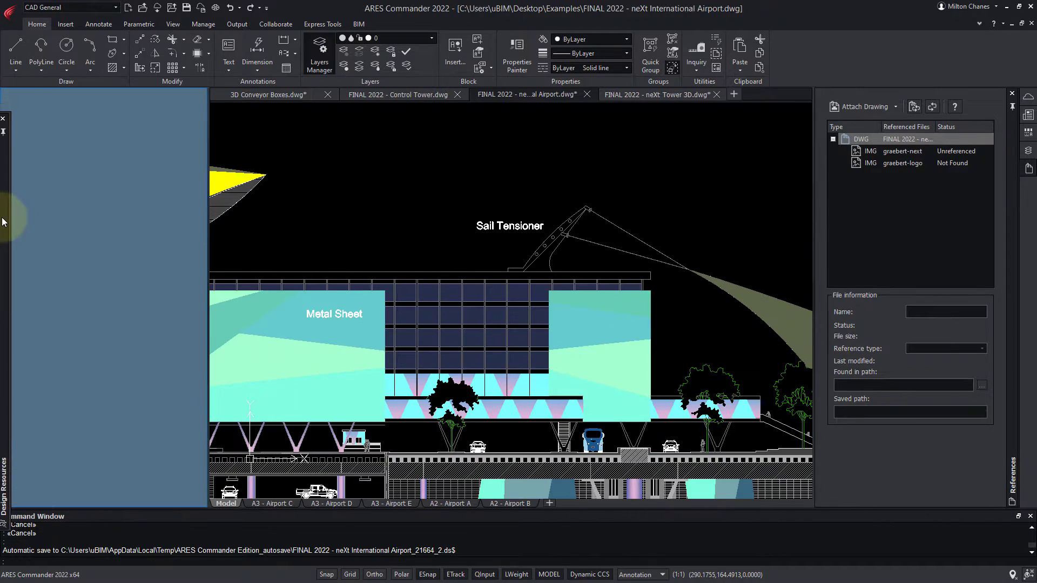
{"action": "left_click", "coordinate": [1028, 132]}
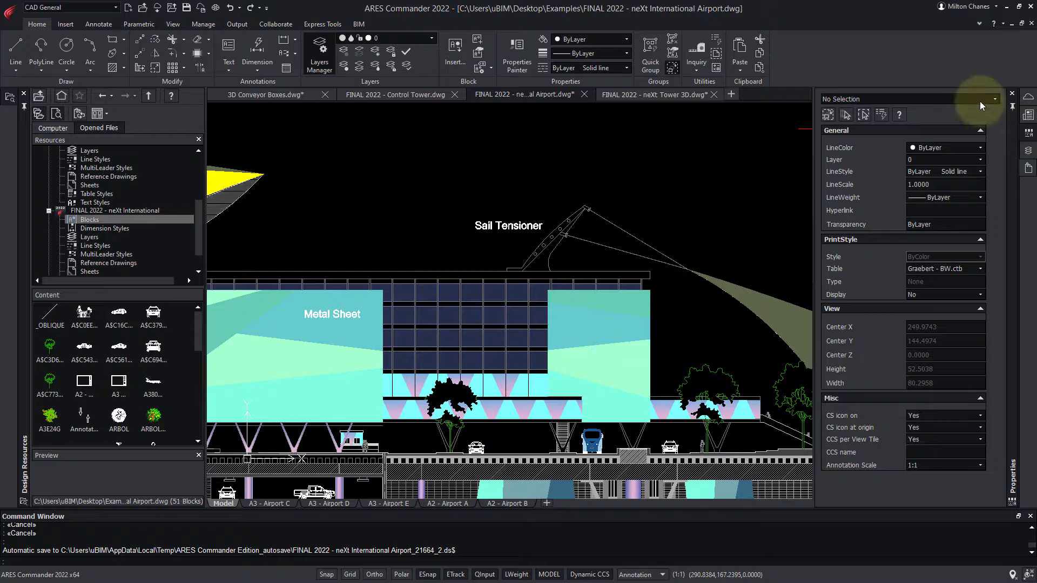
{"action": "right_click", "coordinate": [824, 47]}
{"action": "left_click", "coordinate": [903, 303]}
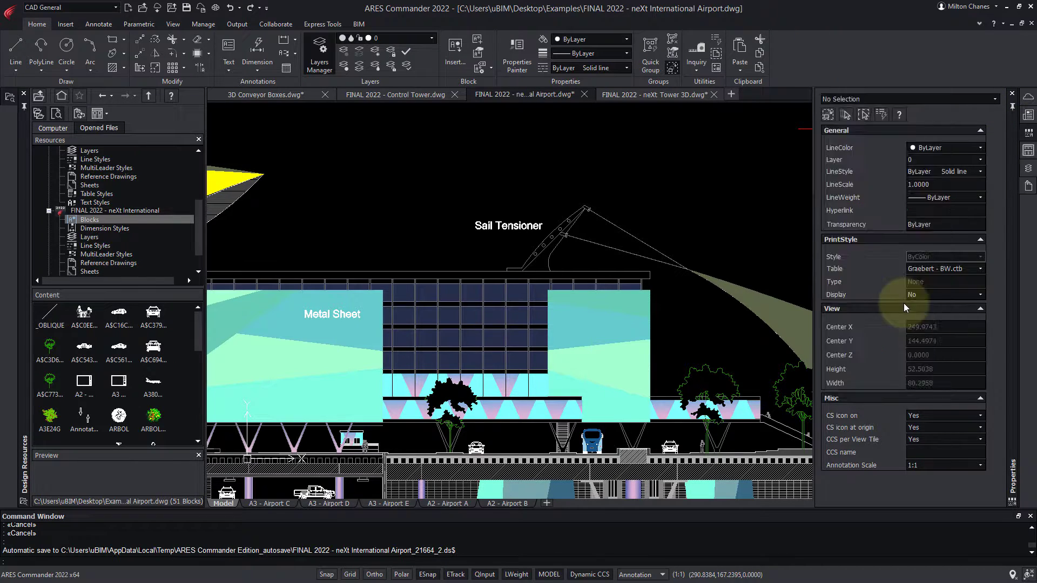
Enable the Modeling toolbar and dock it in the Tool Matrix panel below View
{"action": "right_click", "coordinate": [866, 261]}
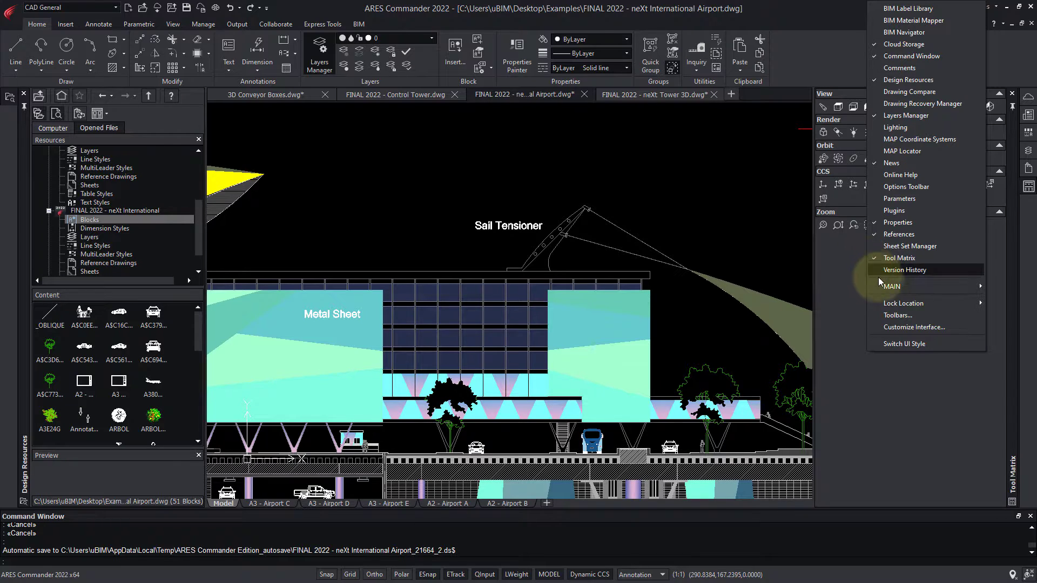
{"action": "left_click", "coordinate": [897, 315]}
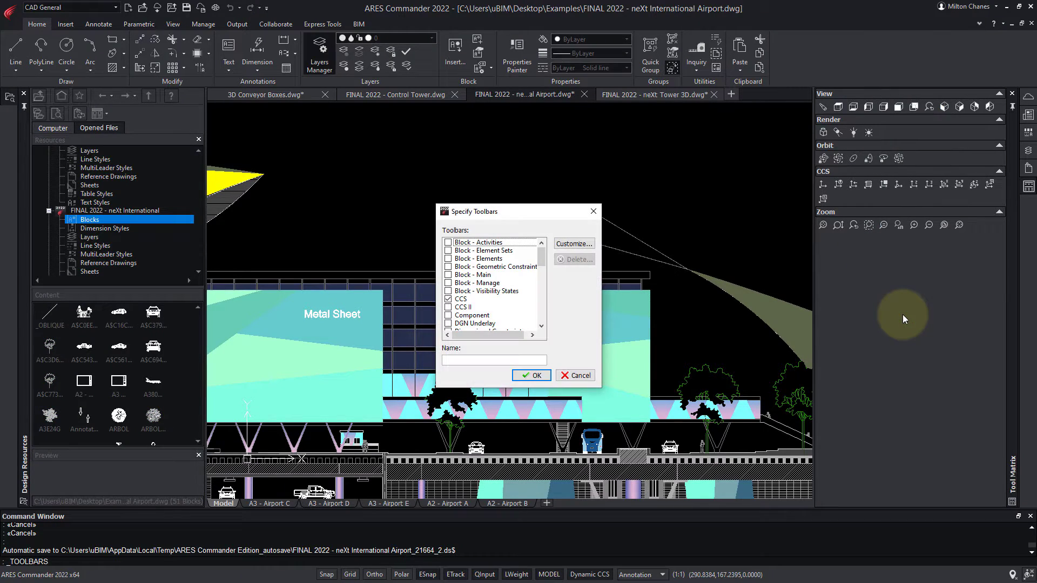
{"action": "left_click_drag", "start_coordinate": [541, 255], "coordinate": [541, 289]}
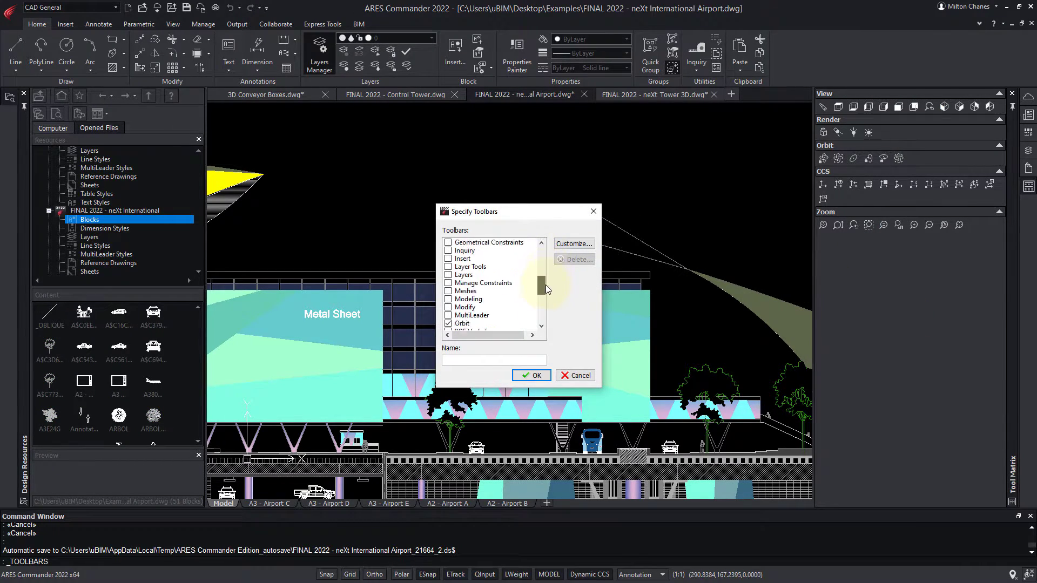
{"action": "left_click", "coordinate": [448, 283]}
{"action": "left_click", "coordinate": [531, 375]}
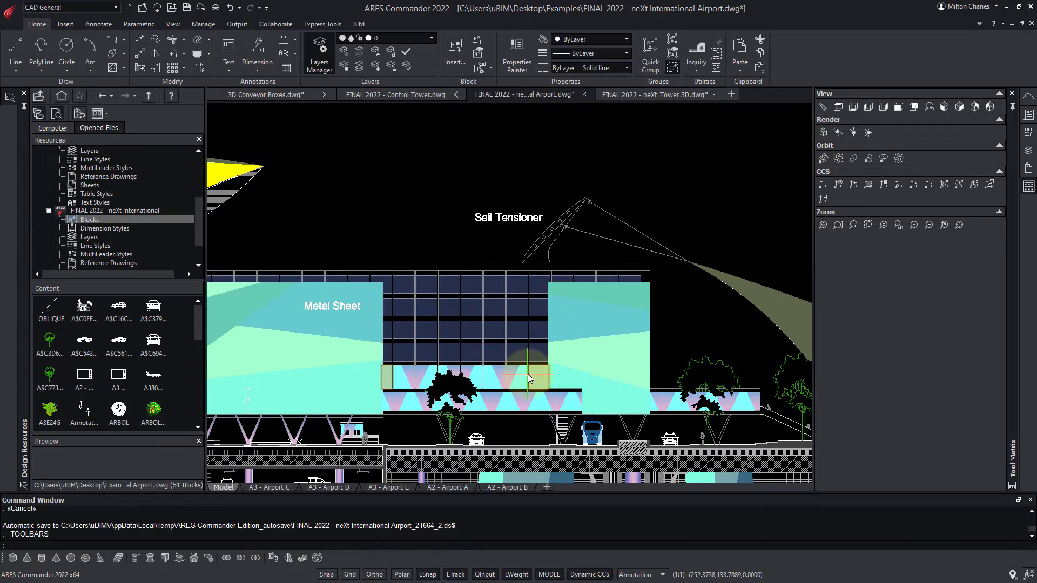
{"action": "mouse_move", "coordinate": [5, 561]}
{"action": "left_mouse_down"}
{"action": "mouse_move", "coordinate": [343, 150]}
{"action": "mouse_move", "coordinate": [853, 264]}
{"action": "left_mouse_up"}
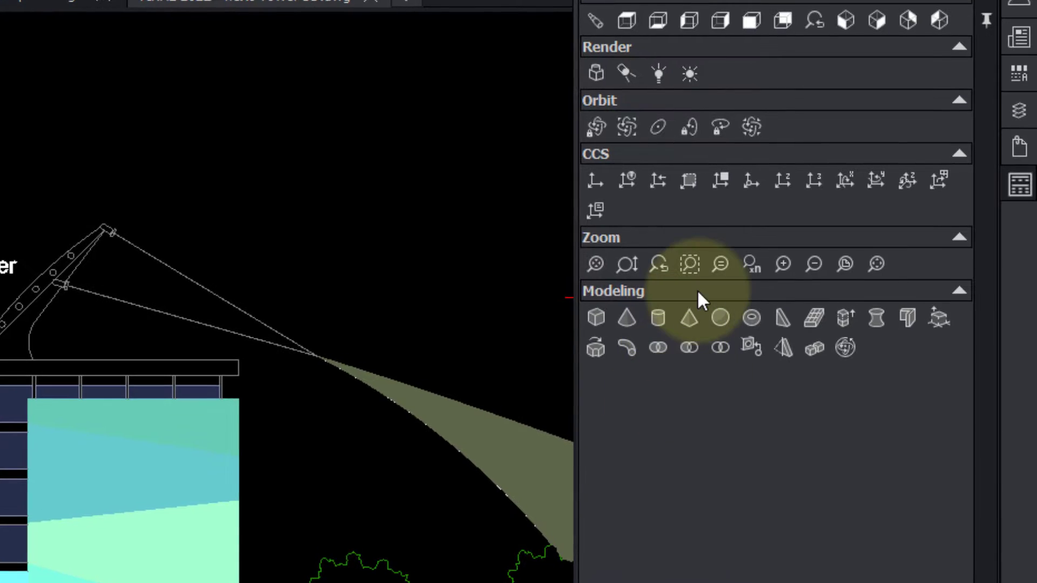
{"action": "left_click_drag", "start_coordinate": [699, 296], "coordinate": [660, 106]}
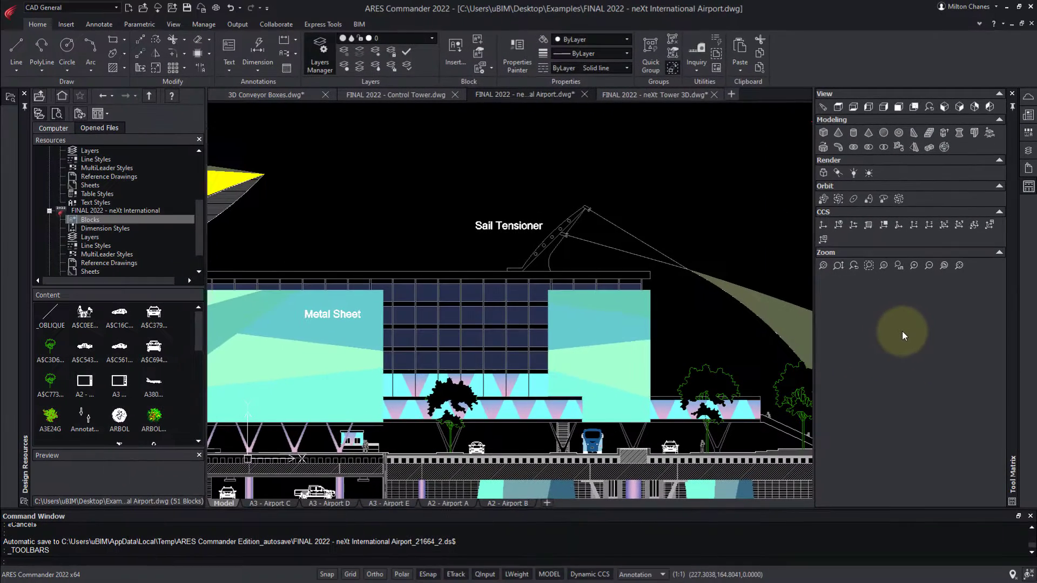
From the workspace dropdown, save the layout under the name 'CAD General Custom'
{"action": "left_click", "coordinate": [116, 8]}
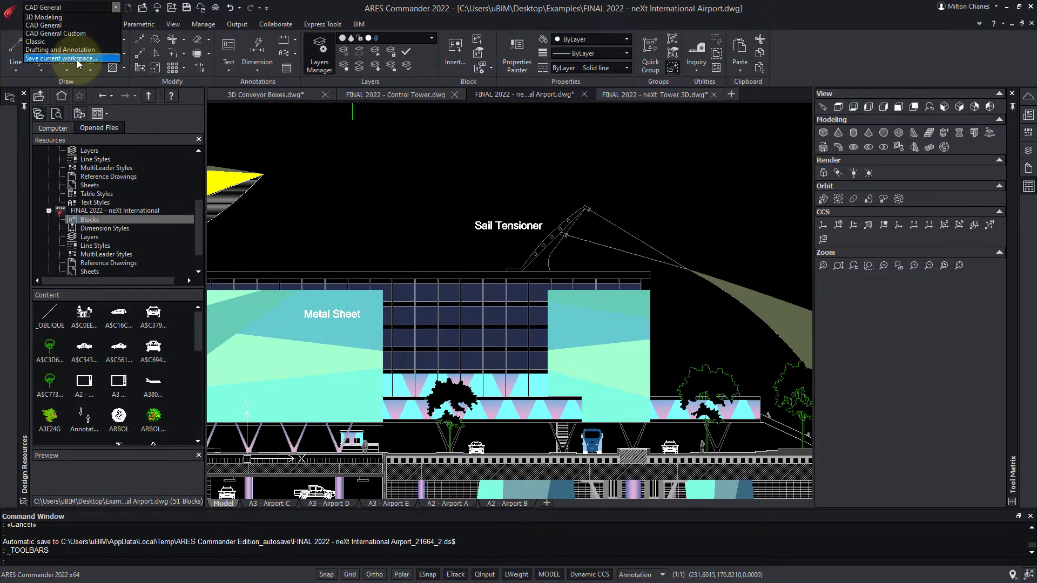
{"action": "left_click", "coordinate": [62, 58]}
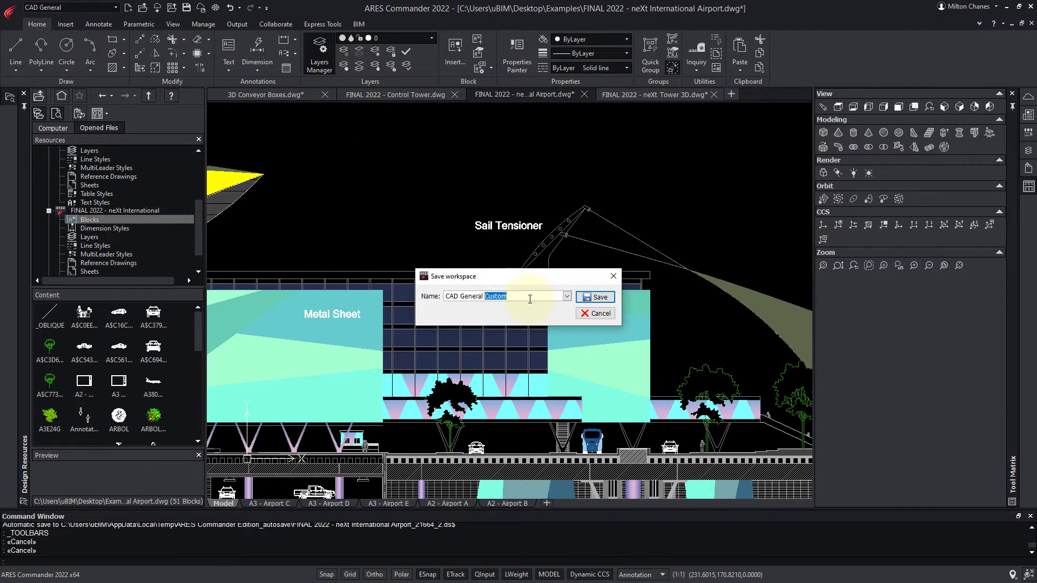
{"action": "left_click", "coordinate": [596, 297]}
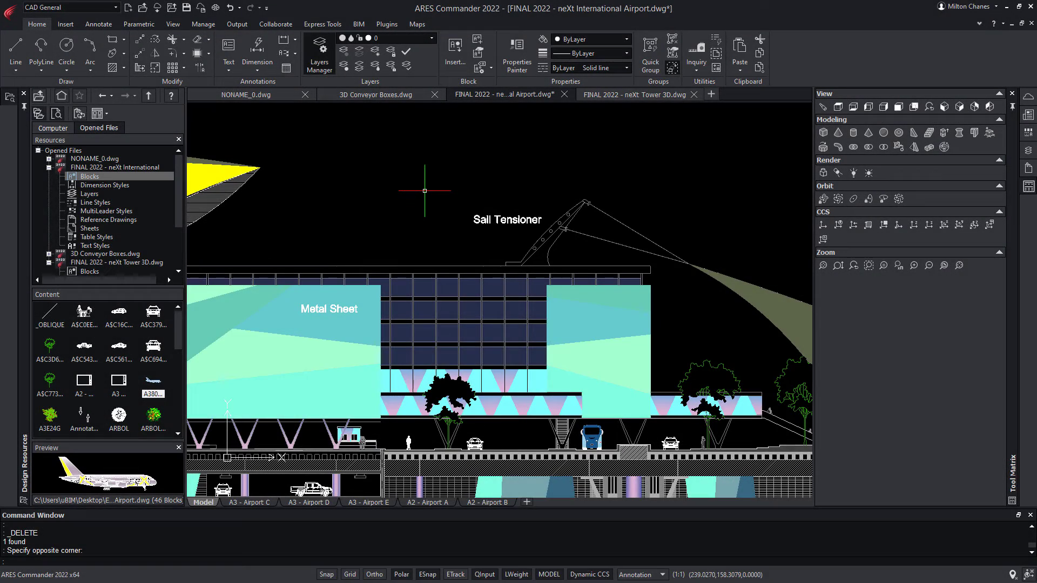
Open Options and browse the drafting, display, pointer cue, block editor and layers settings
{"action": "type", "text": "dp"}
{"action": "key", "text": "Return"}
{"action": "left_click", "coordinate": [302, 121]}
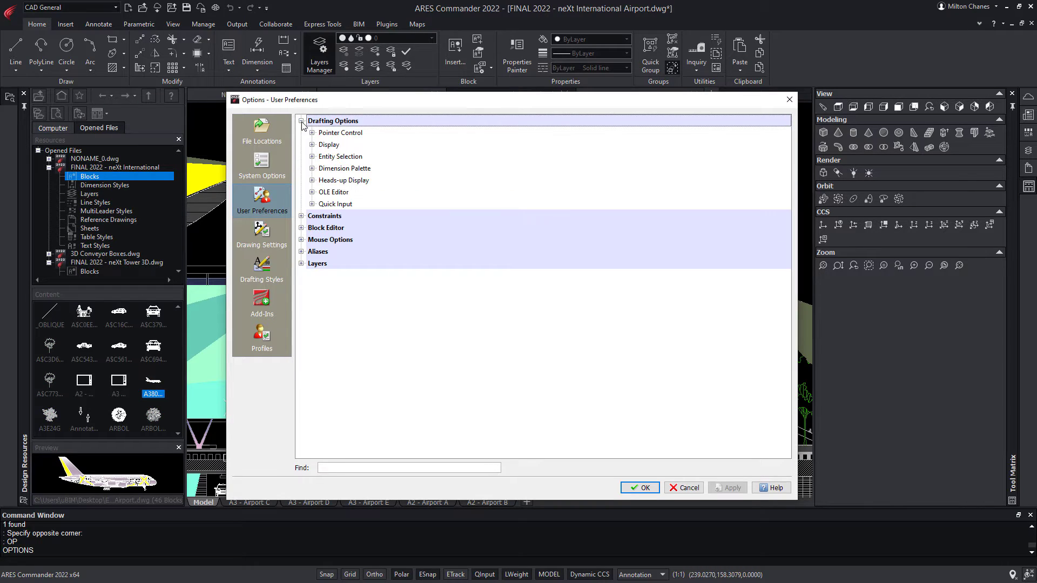
{"action": "left_click", "coordinate": [312, 145]}
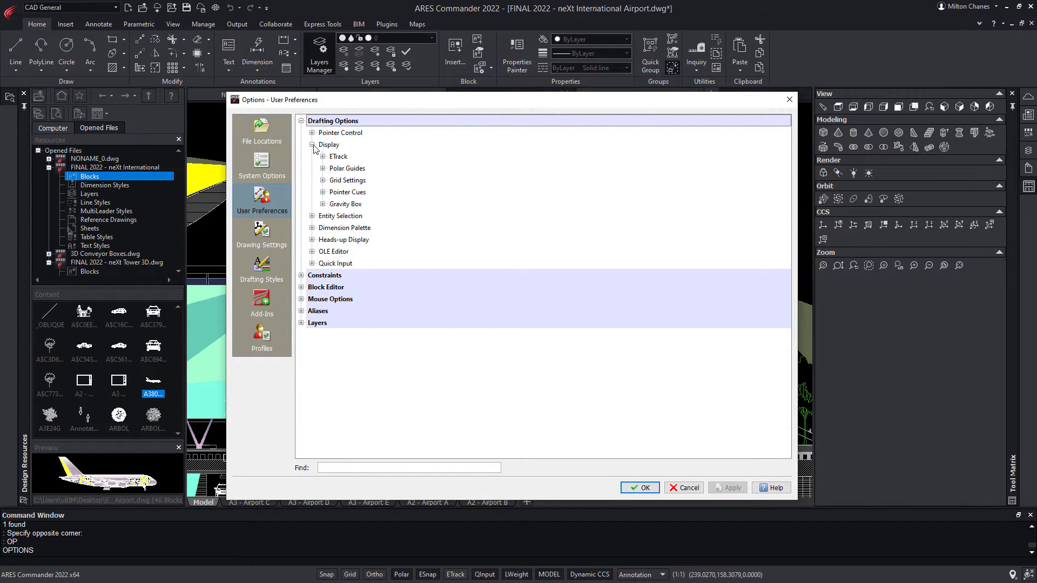
{"action": "left_click", "coordinate": [323, 193]}
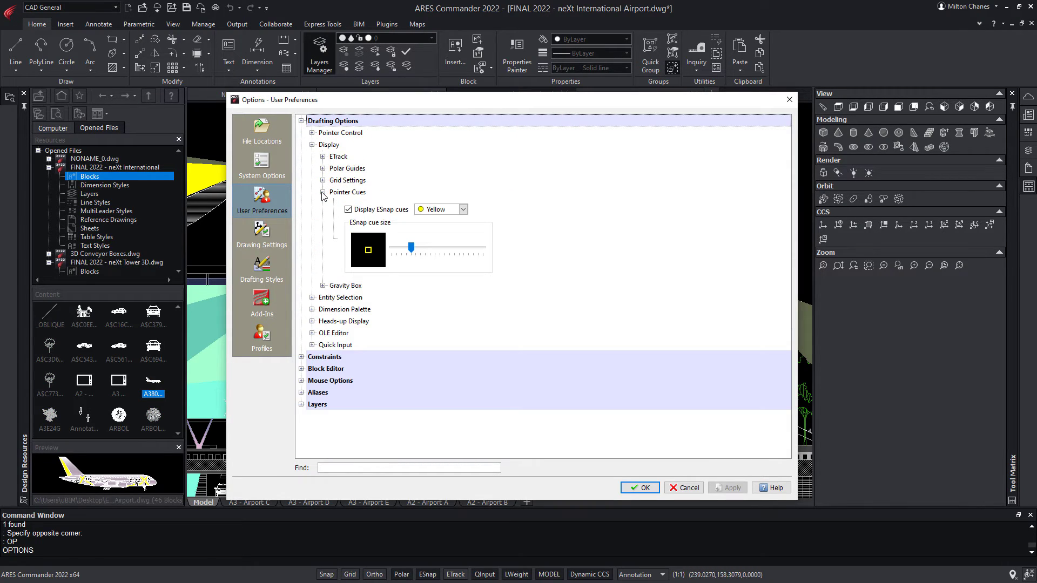
{"action": "left_click", "coordinate": [301, 369]}
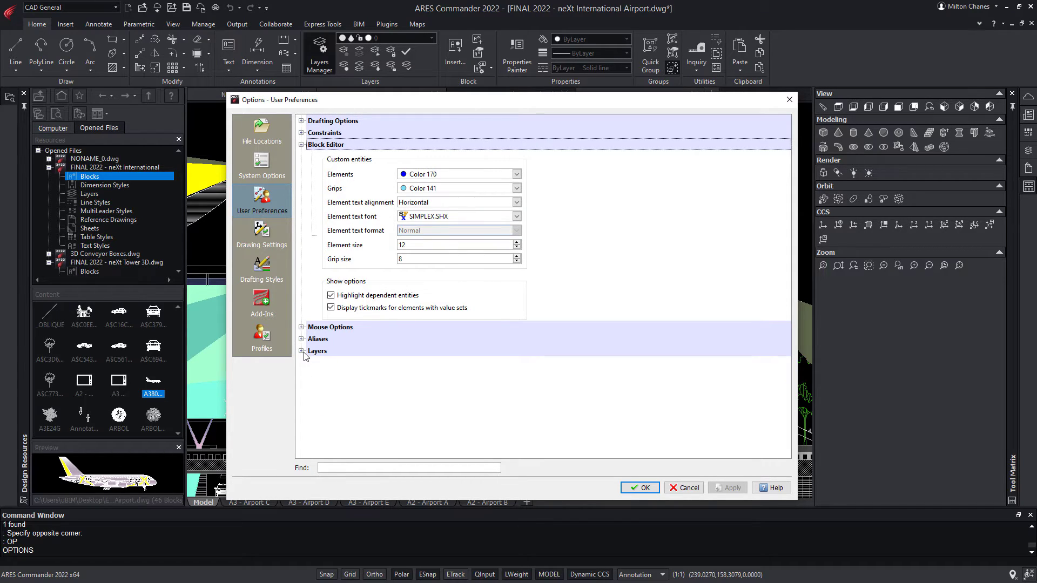
{"action": "left_click", "coordinate": [302, 352]}
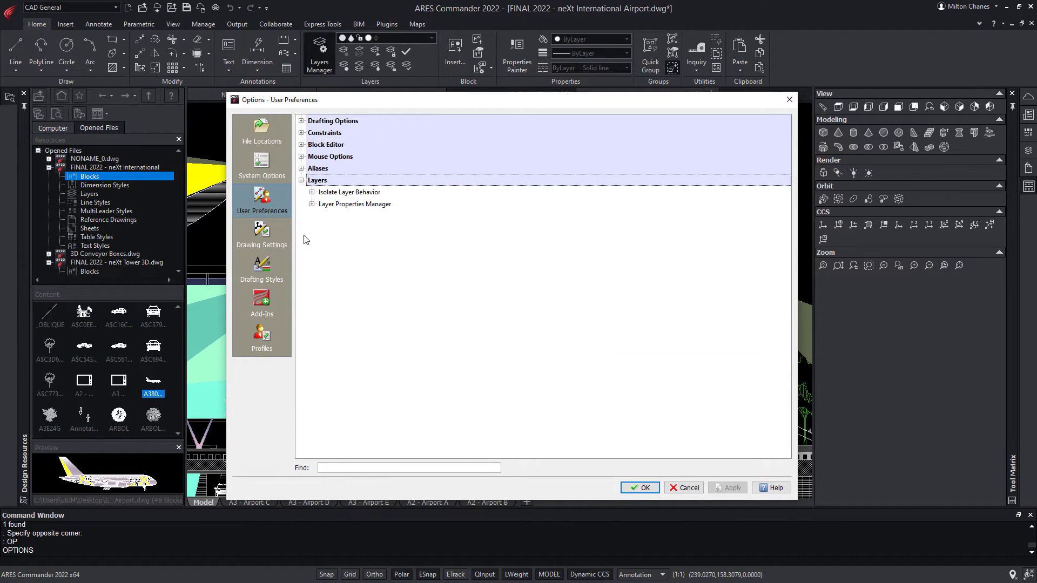
{"action": "left_click", "coordinate": [312, 204]}
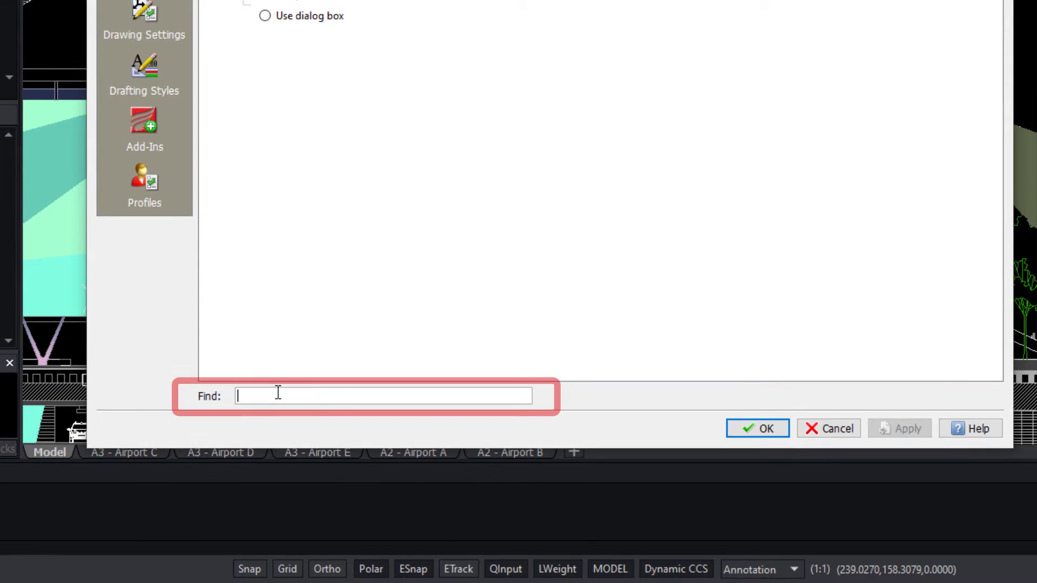
Search 'unit' and set inserting entities to Millimeters and active drawing units to Meters
{"action": "left_click", "coordinate": [278, 396]}
{"action": "type", "text": "uni"}
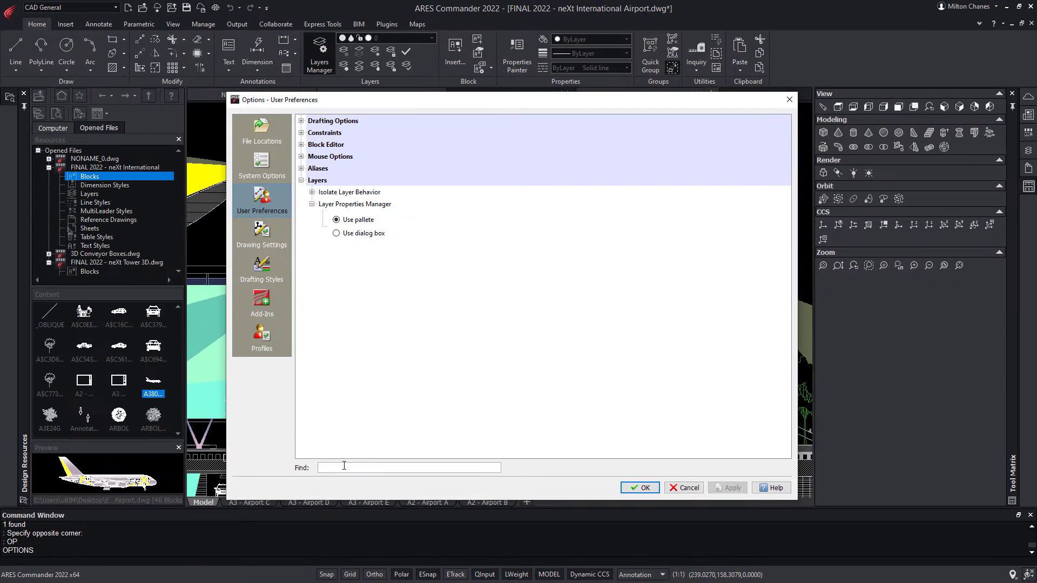
{"action": "type", "text": "unit"}
{"action": "key", "text": "Down"}
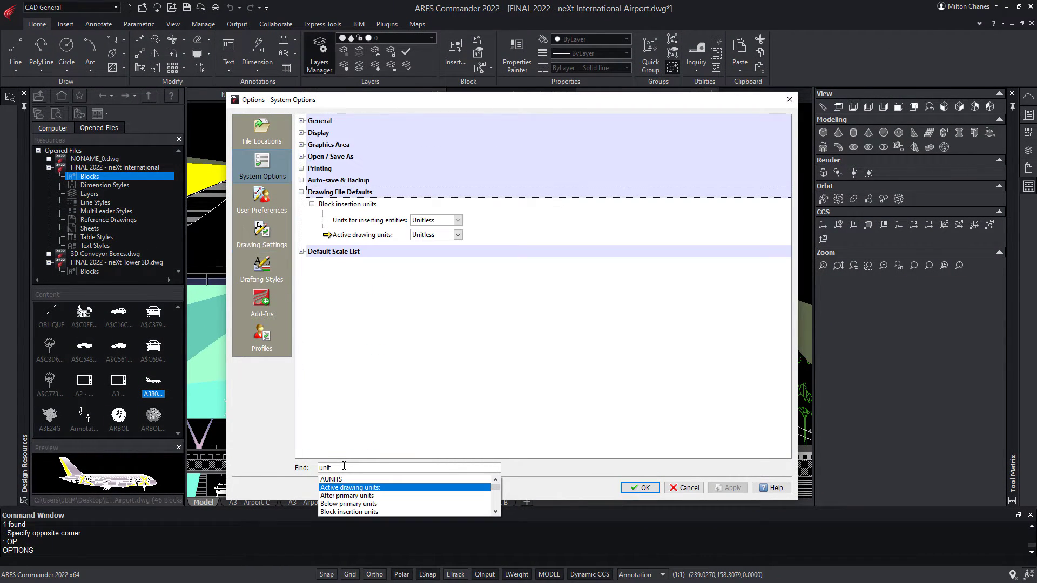
{"action": "key", "text": "Down"}
{"action": "key", "text": "Down"}
{"action": "key", "text": "Down"}
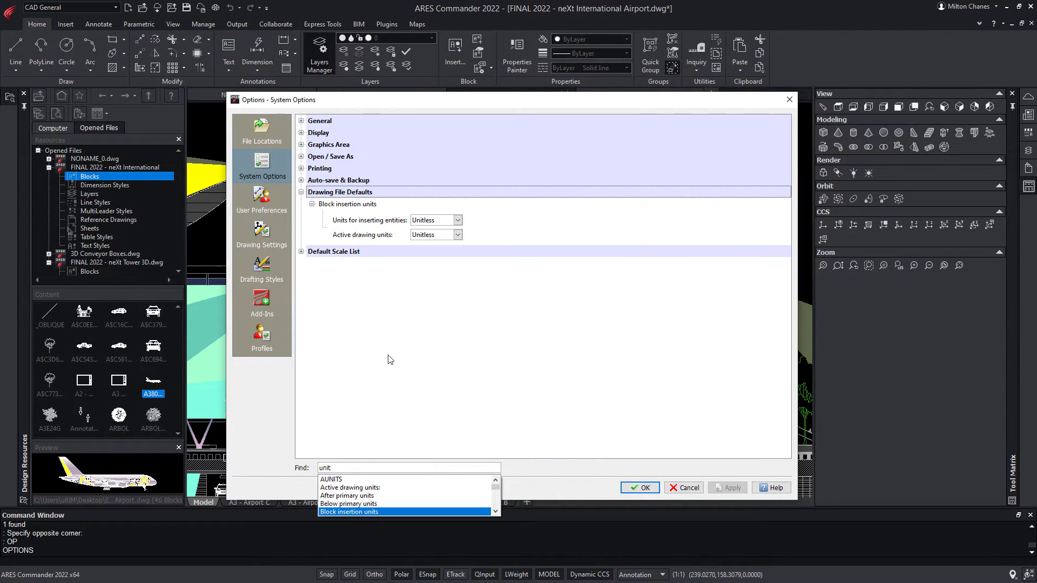
{"action": "left_click", "coordinate": [453, 223]}
{"action": "left_click", "coordinate": [446, 259]}
{"action": "left_click", "coordinate": [458, 234]}
{"action": "left_click", "coordinate": [440, 289]}
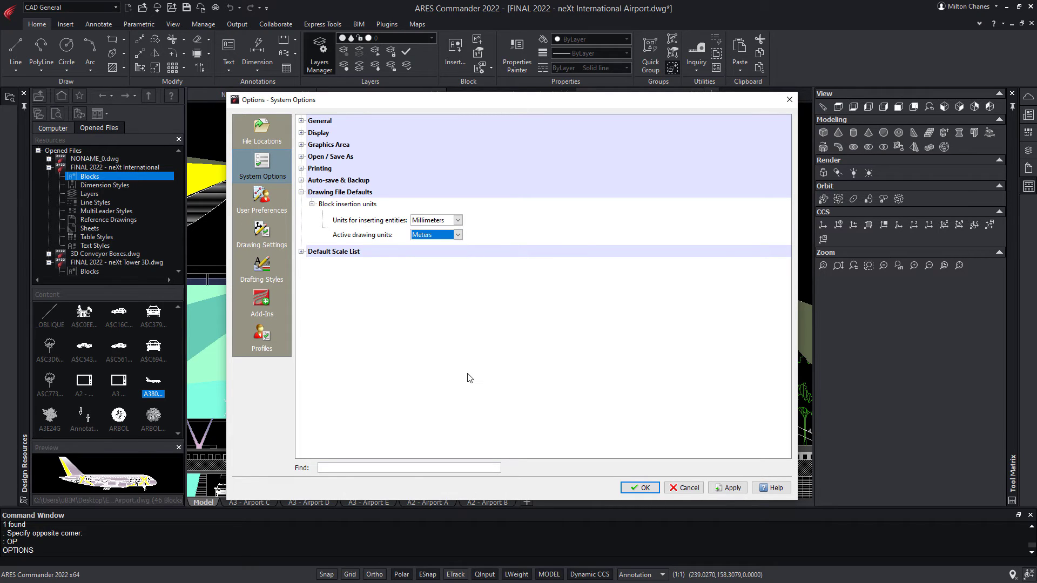
{"action": "left_click", "coordinate": [648, 489]}
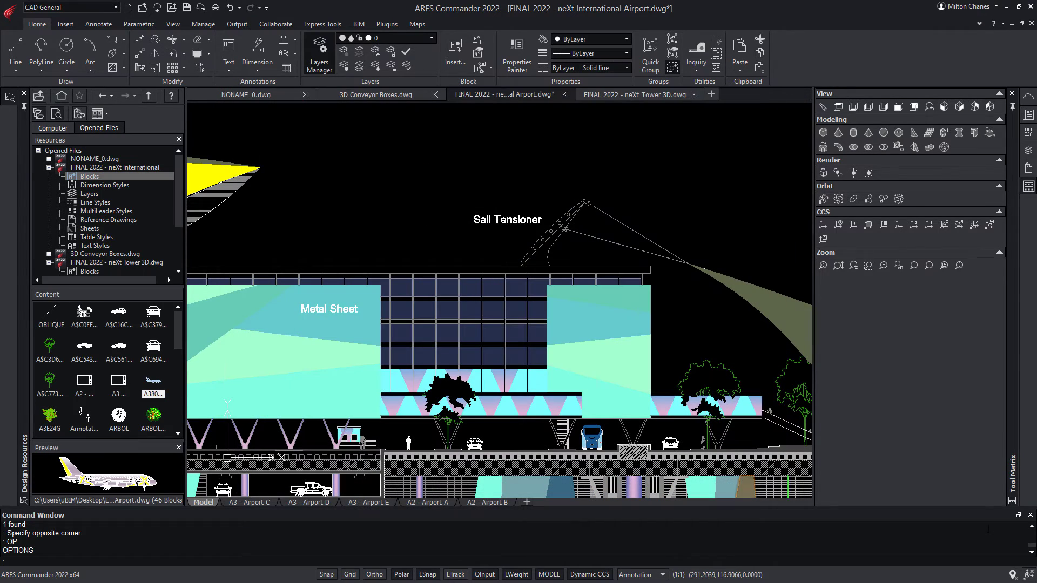
Switch to the light UI style and dismiss the restart notice
{"action": "right_click", "coordinate": [853, 67]}
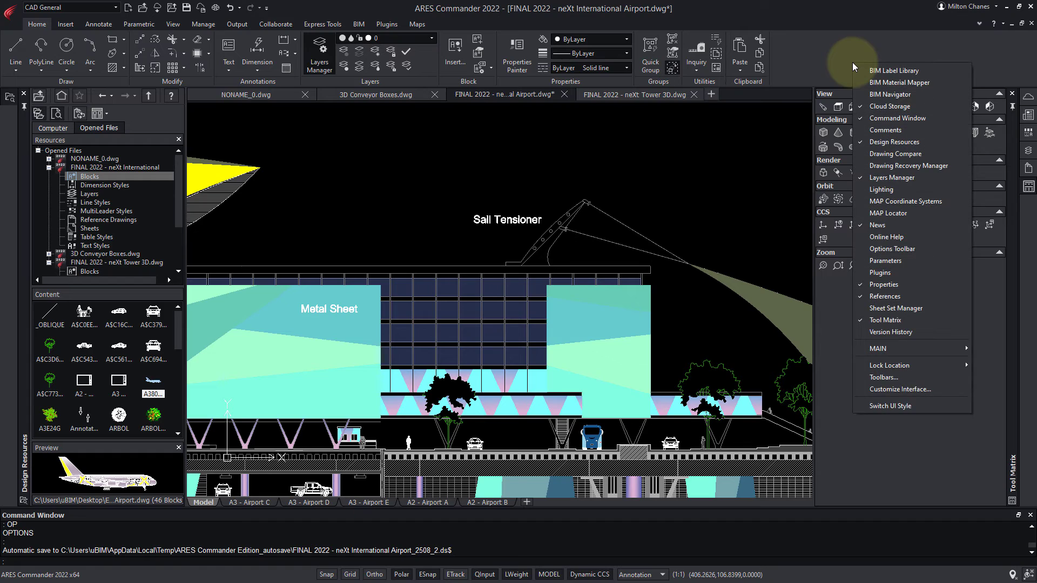
{"action": "left_click", "coordinate": [916, 409]}
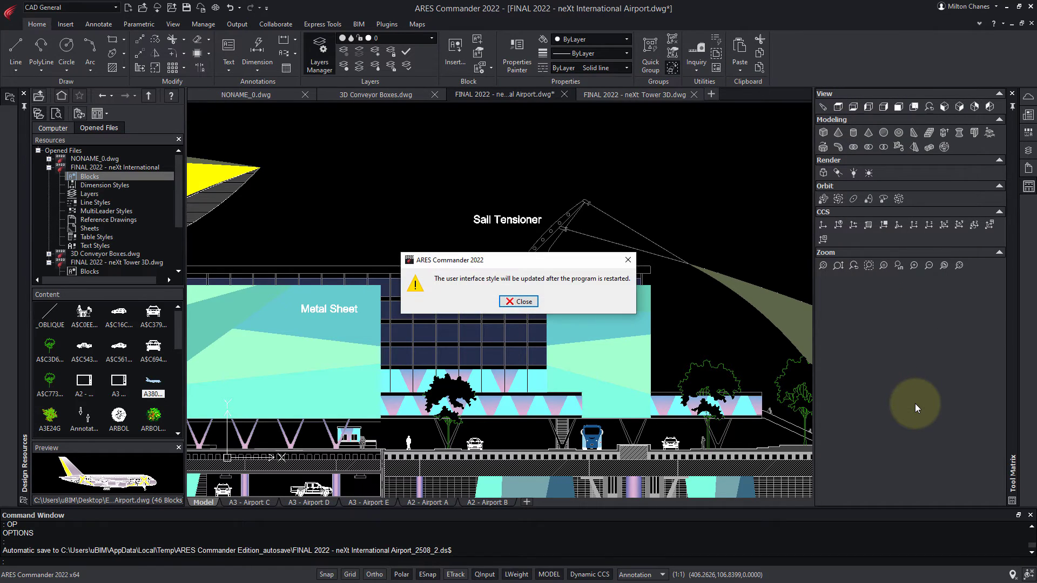
{"action": "left_click", "coordinate": [518, 301]}
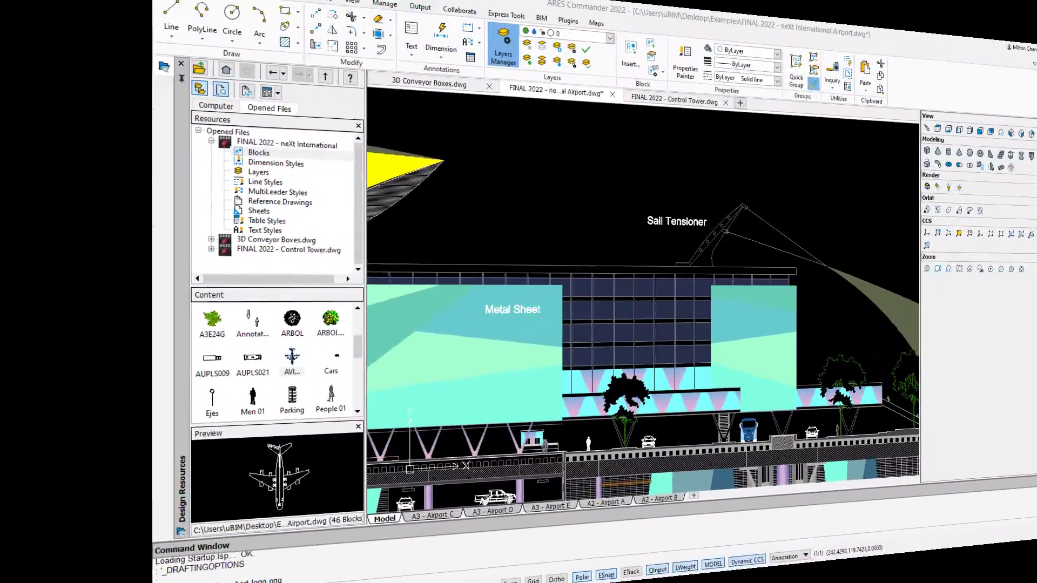